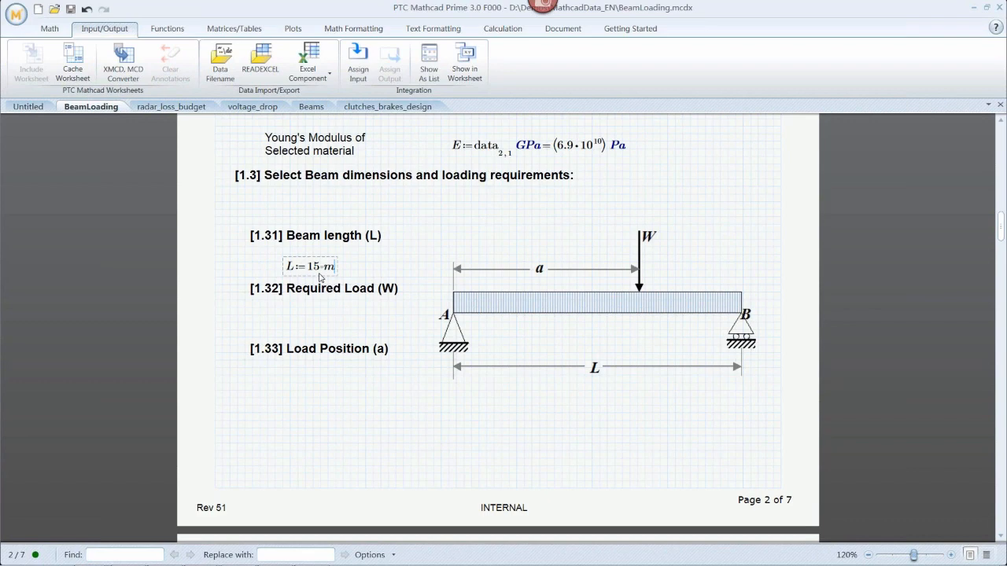
Define the required load W as 500 N under the Required Load heading.
{"action": "left_click", "coordinate": [283, 330]}
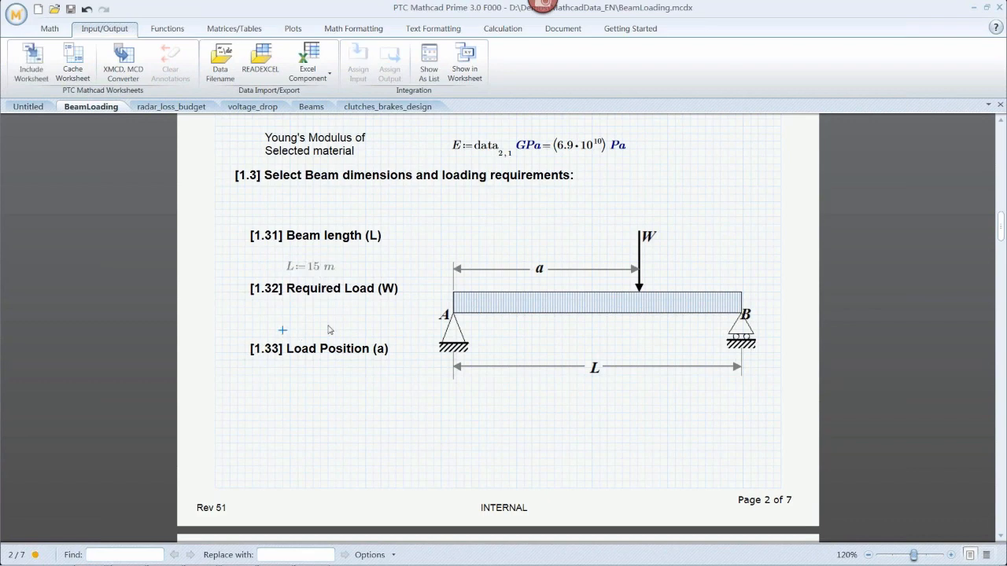
{"action": "type", "text": "W:="}
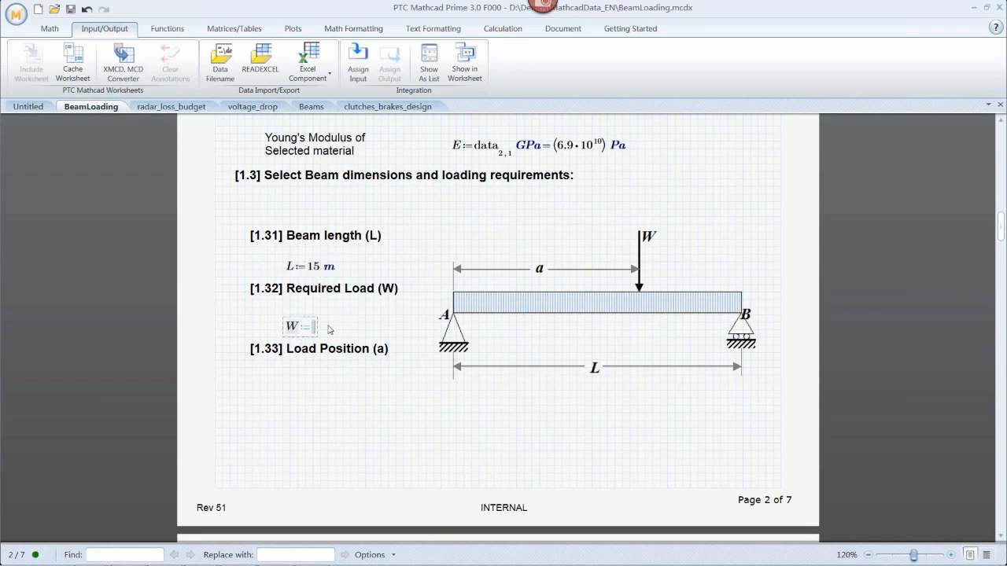
{"action": "type", "text": "500 "}
{"action": "type", "text": "N"}
Define the load position a as 11 m under the Load Position heading.
{"action": "left_click", "coordinate": [283, 391]}
{"action": "type", "text": "a"}
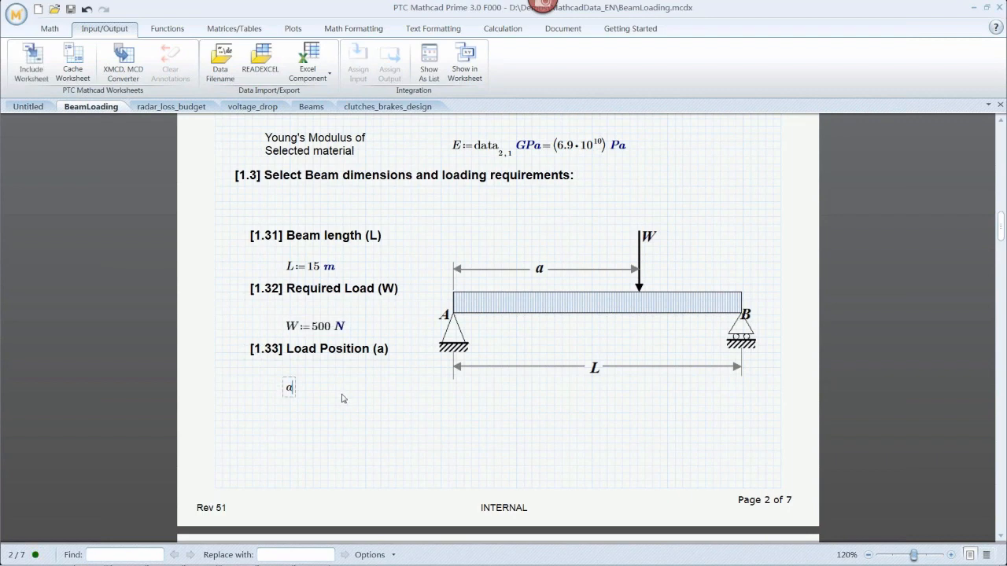
{"action": "type", "text": ":11*m"}
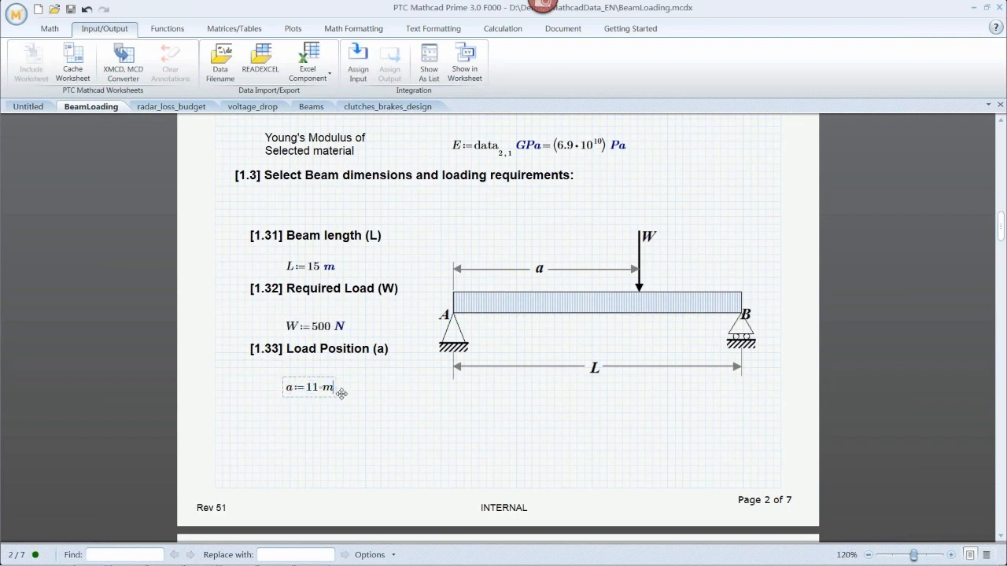
{"action": "left_click", "coordinate": [387, 430]}
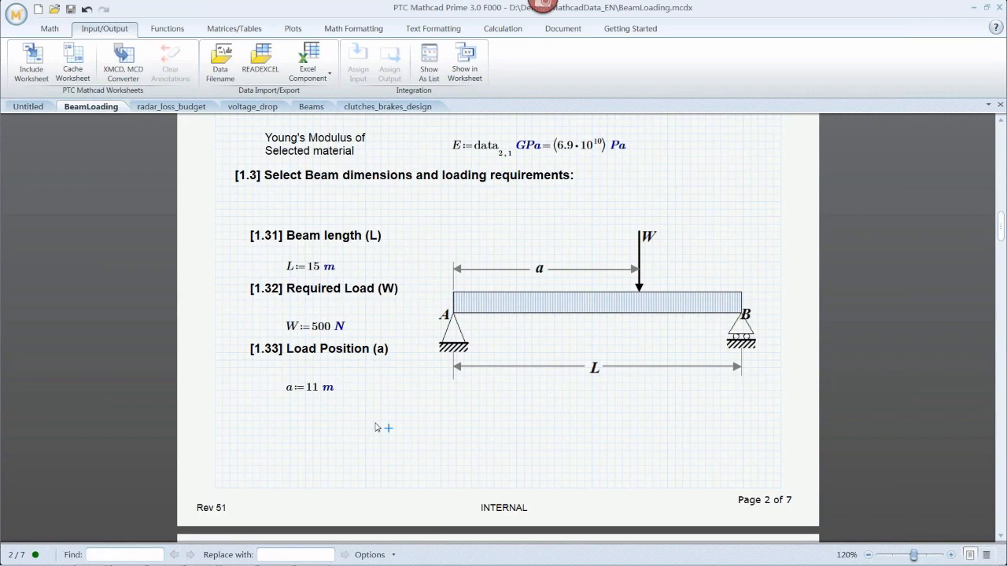
Review the READEXCEL material data and the calculation section down to the deflection function.
{"action": "scroll", "coordinate": [375, 427], "scroll_direction": "up", "scroll_amount": 5}
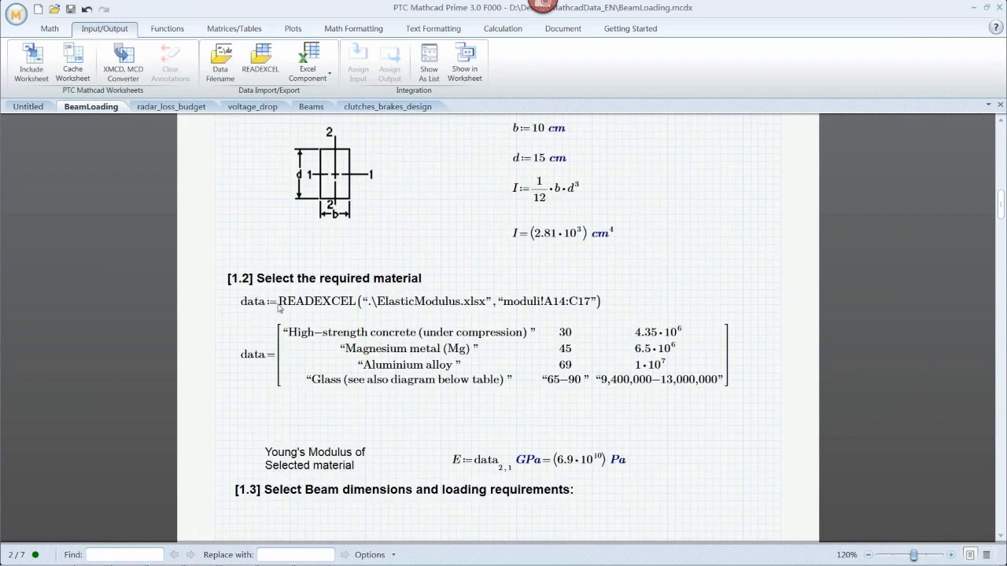
{"action": "left_click", "coordinate": [275, 308]}
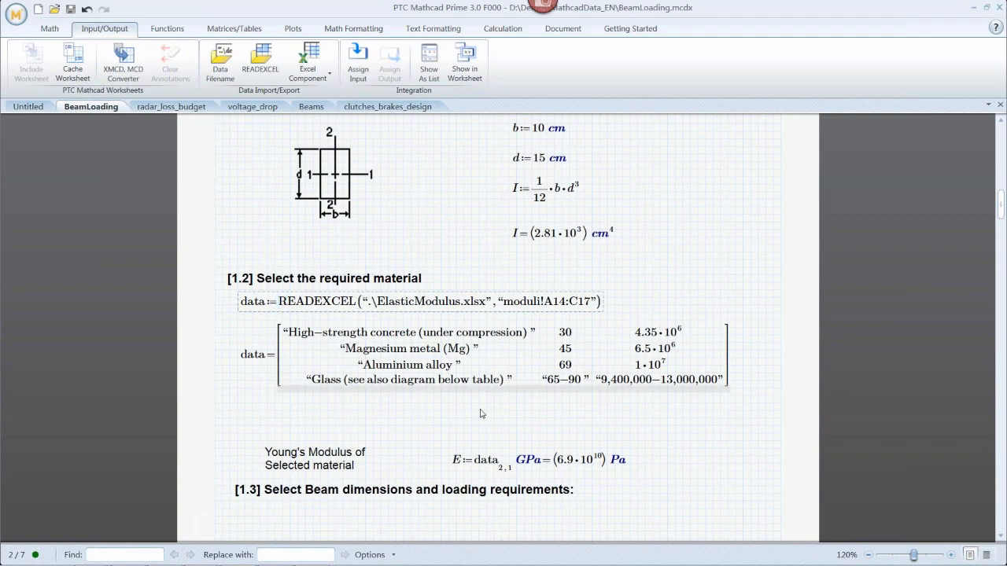
{"action": "scroll", "coordinate": [621, 427], "scroll_direction": "down", "scroll_amount": 1}
{"action": "scroll", "coordinate": [621, 427], "scroll_direction": "down", "scroll_amount": 10}
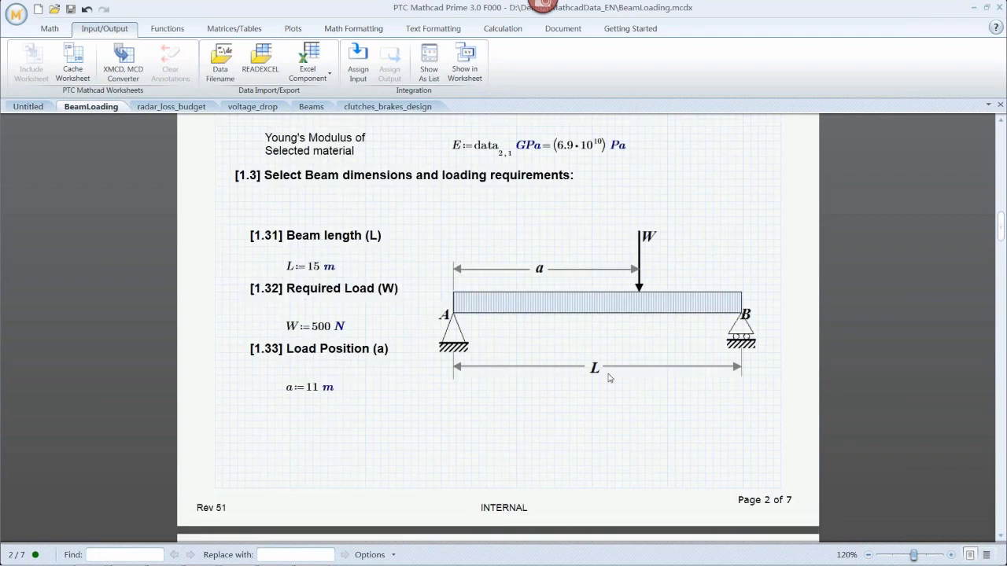
{"action": "scroll", "coordinate": [568, 374], "scroll_direction": "down", "scroll_amount": 9}
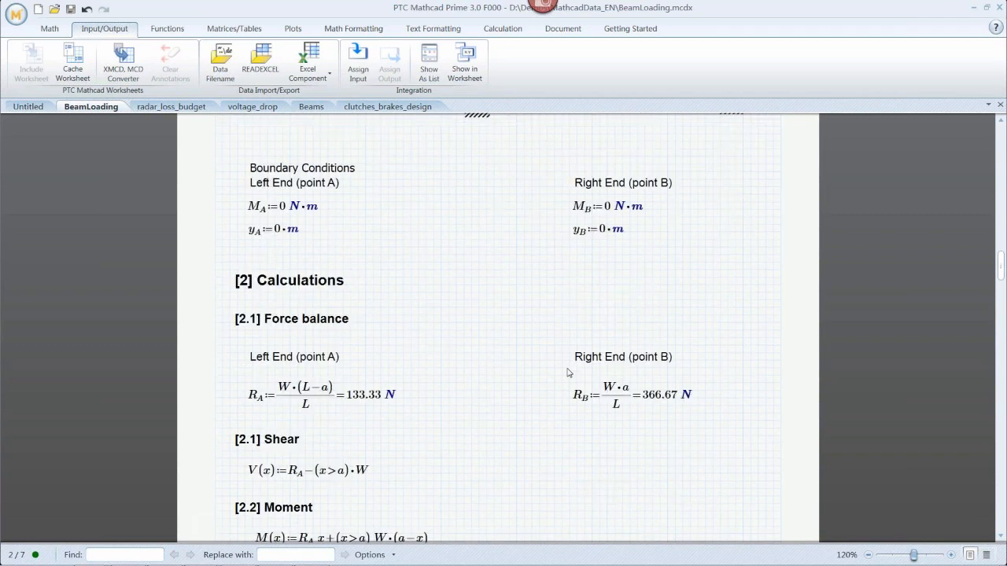
{"action": "scroll", "coordinate": [569, 374], "scroll_direction": "down", "scroll_amount": 1}
{"action": "left_click", "coordinate": [272, 416]}
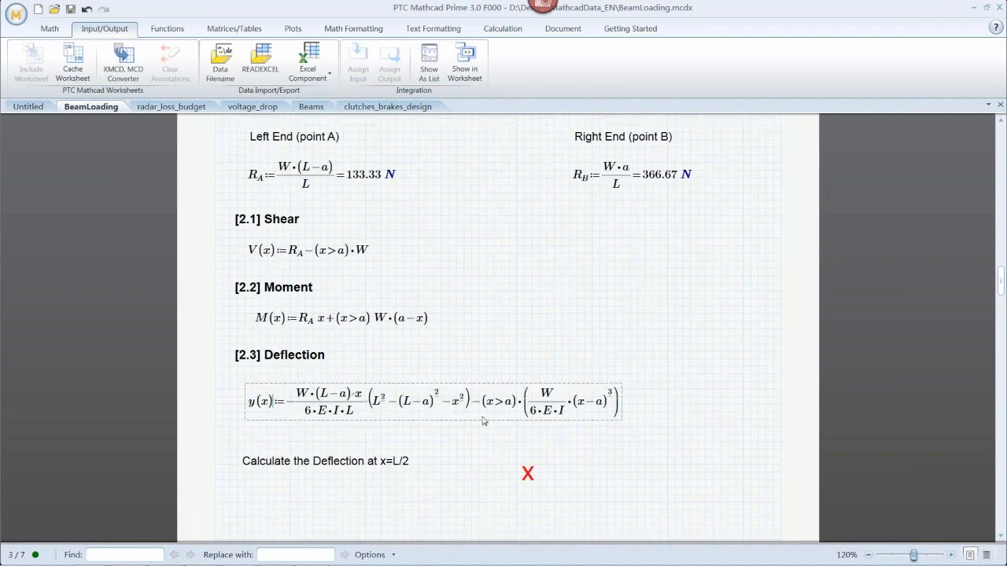
{"action": "left_click", "coordinate": [563, 496]}
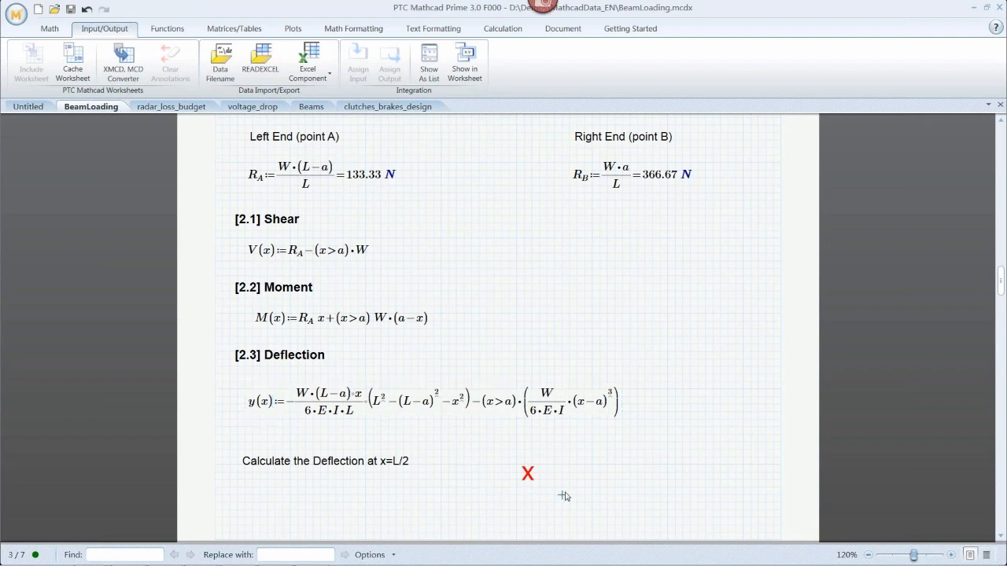
{"action": "left_click", "coordinate": [517, 479]}
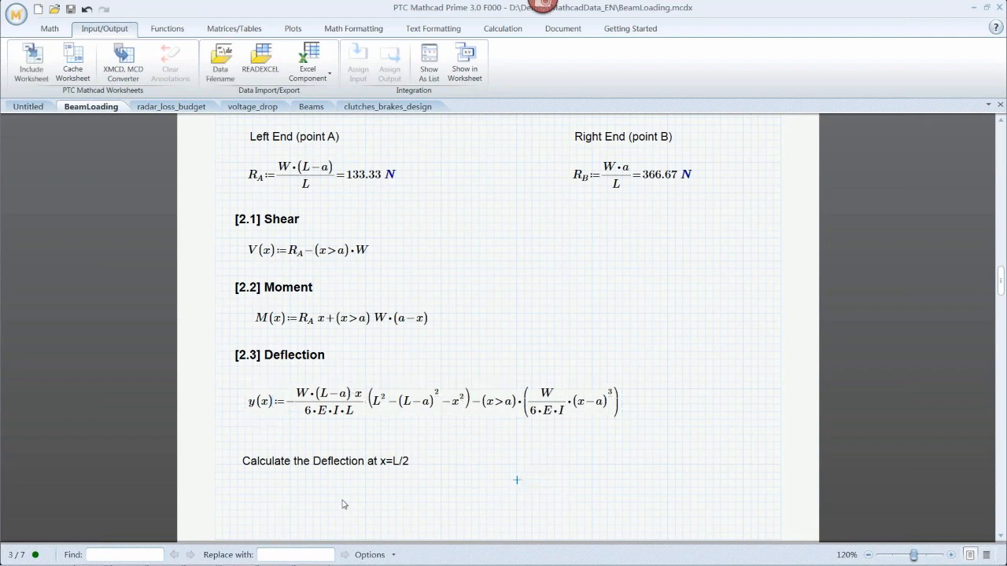
Evaluate the deflection y(L/2) below the "Calculate the Deflection at x=L/2" label.
{"action": "left_click", "coordinate": [297, 494]}
{"action": "type", "text": "y("}
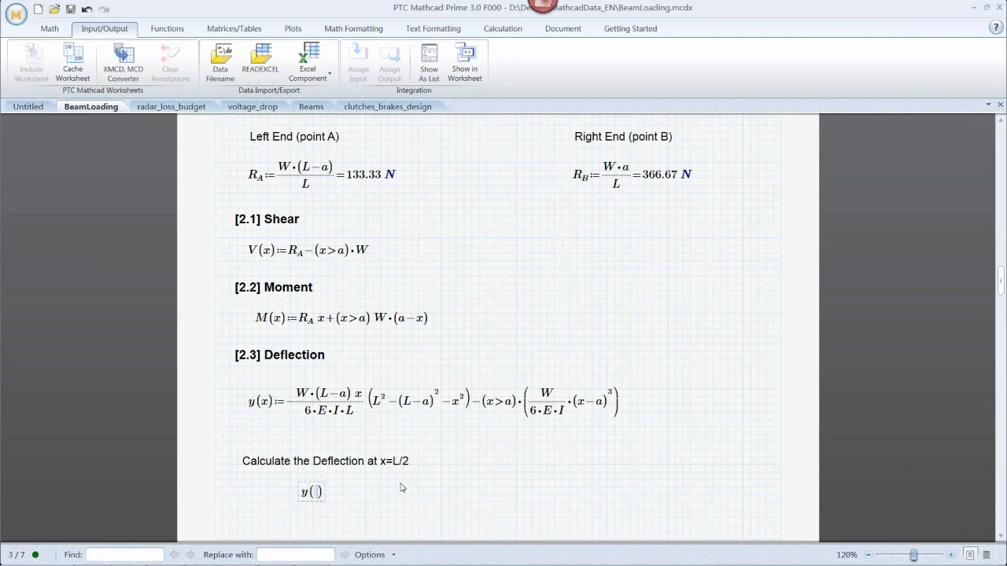
{"action": "type", "text": "L/2)=-0.01 m"}
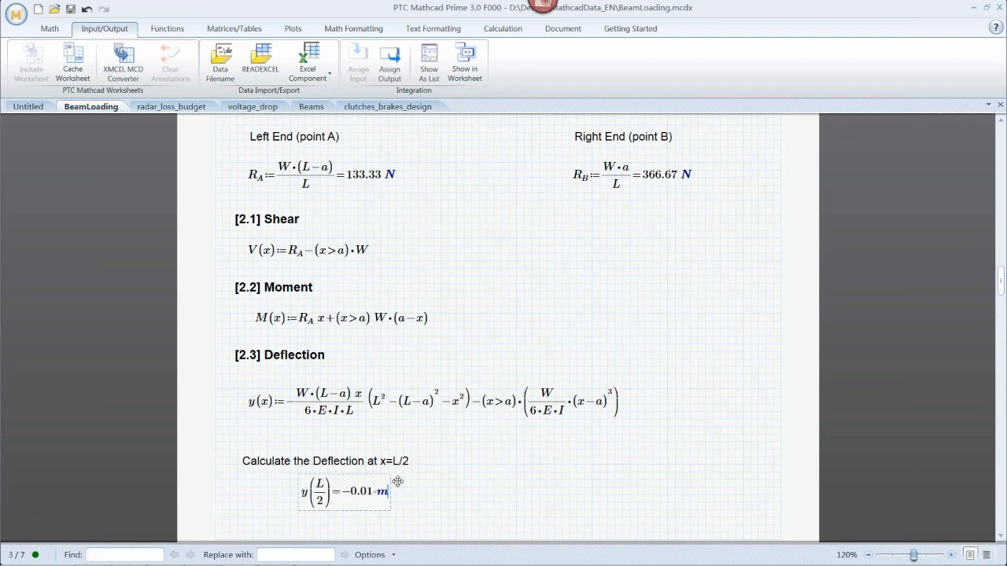
{"action": "left_click", "coordinate": [418, 504]}
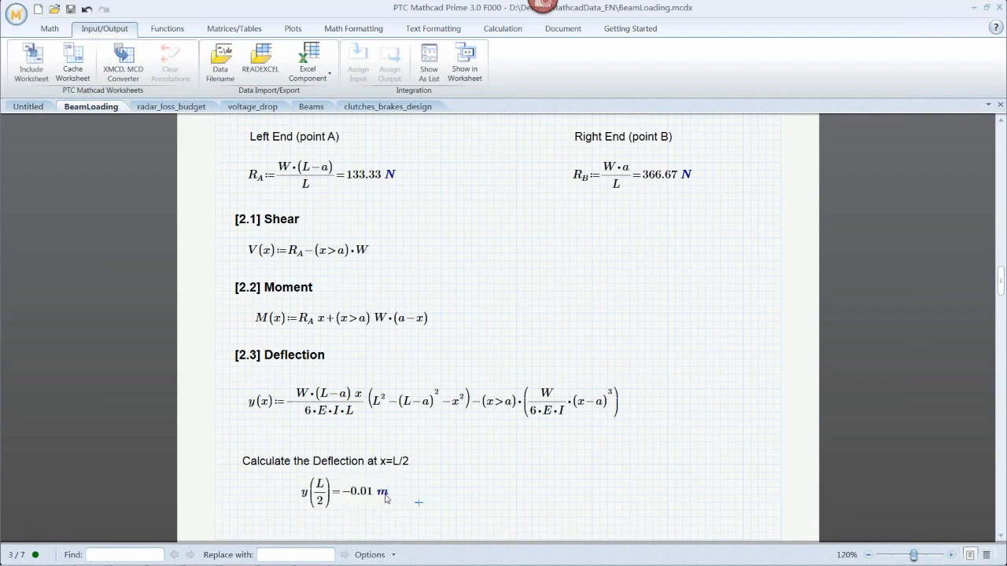
Change the unit of the y(L/2) result to mm.
{"action": "left_click", "coordinate": [385, 498]}
{"action": "key", "text": "BackSpace"}
{"action": "type", "text": "mm"}
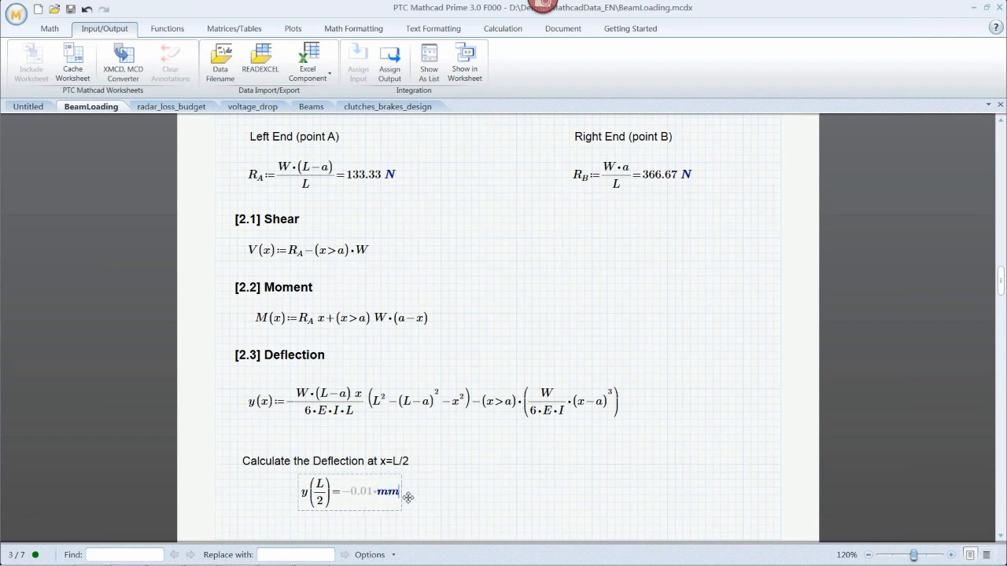
{"action": "left_click", "coordinate": [471, 504]}
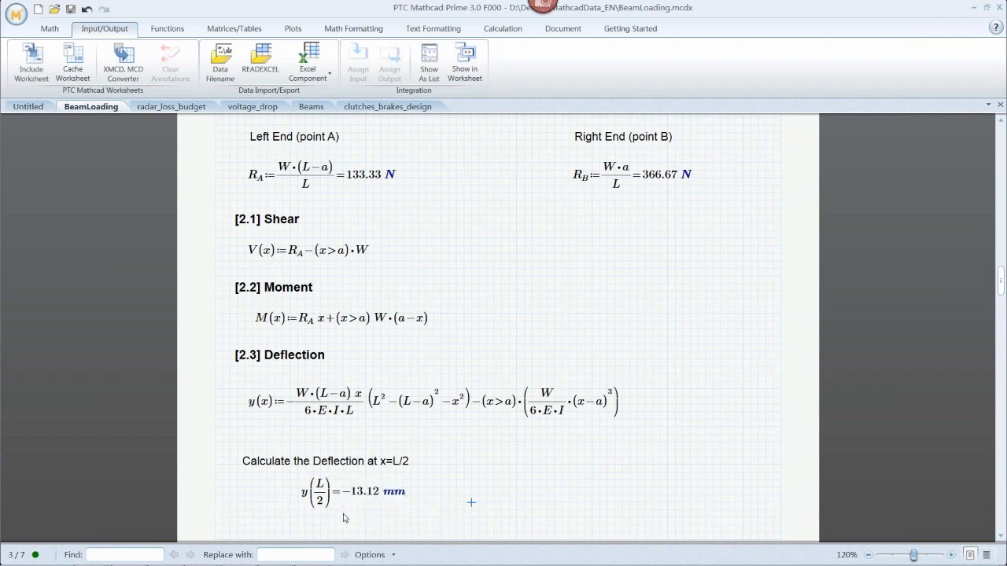
Expand the symbolic derivation of maximum deflection region, inspect its expressions, and collapse it again.
{"action": "left_click", "coordinate": [540, 480]}
{"action": "scroll", "coordinate": [542, 487], "scroll_direction": "down", "scroll_amount": 3}
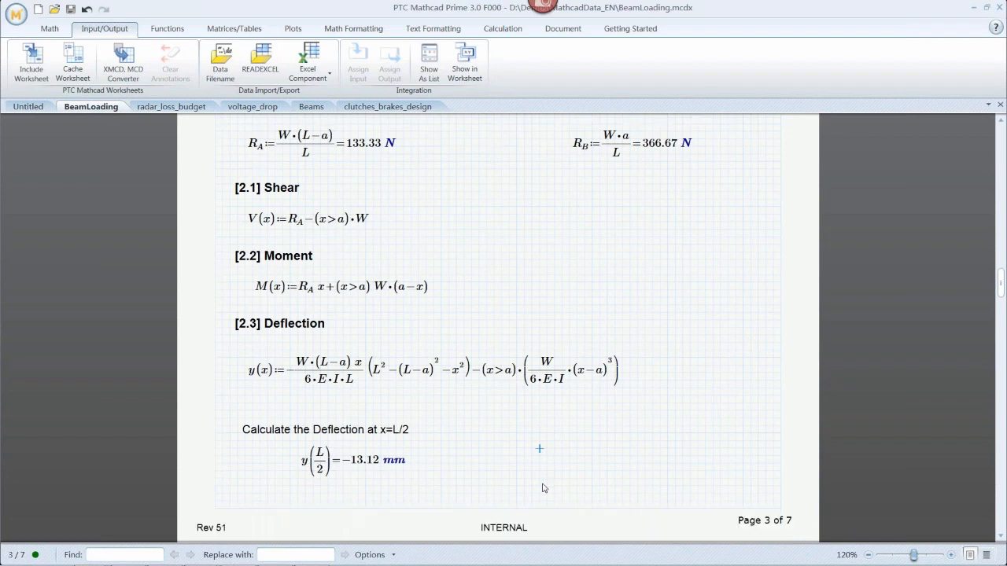
{"action": "scroll", "coordinate": [542, 487], "scroll_direction": "down", "scroll_amount": 5}
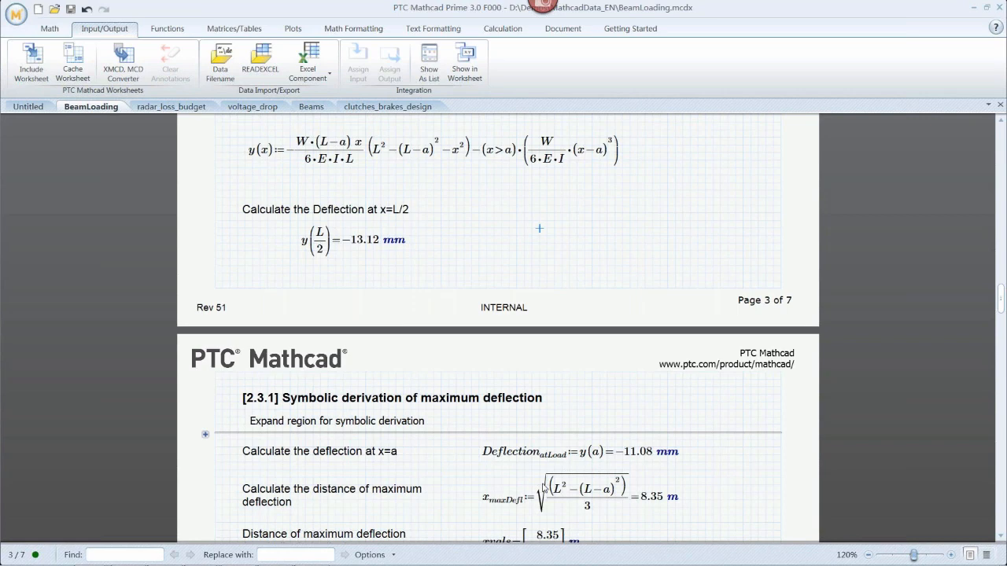
{"action": "scroll", "coordinate": [542, 488], "scroll_direction": "down", "scroll_amount": 5}
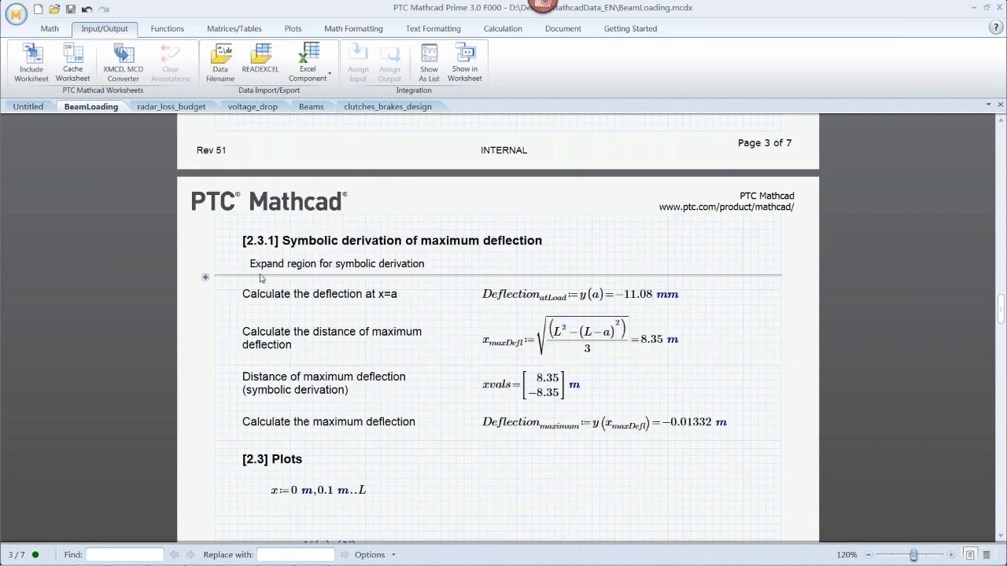
{"action": "left_click", "coordinate": [391, 243]}
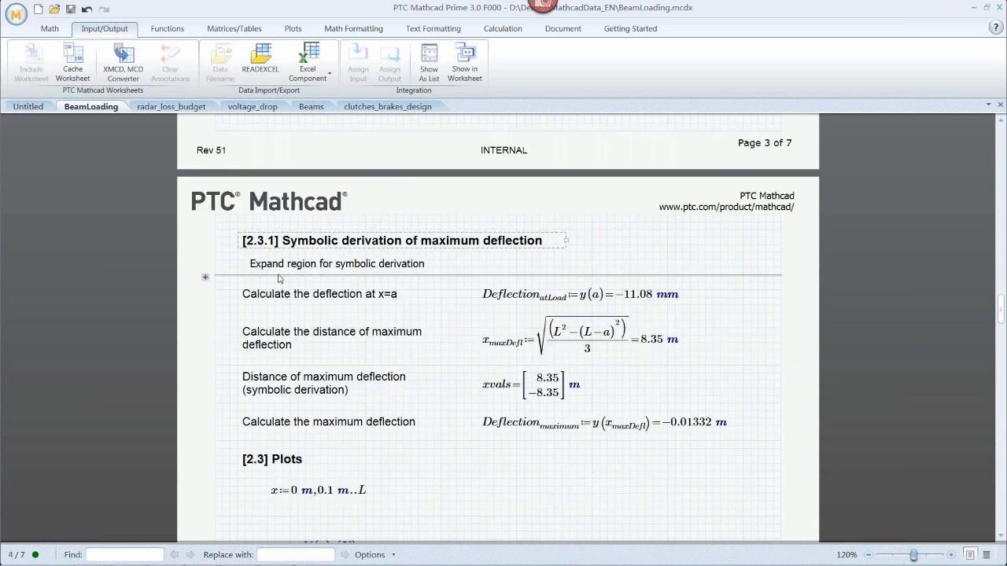
{"action": "left_click", "coordinate": [207, 280]}
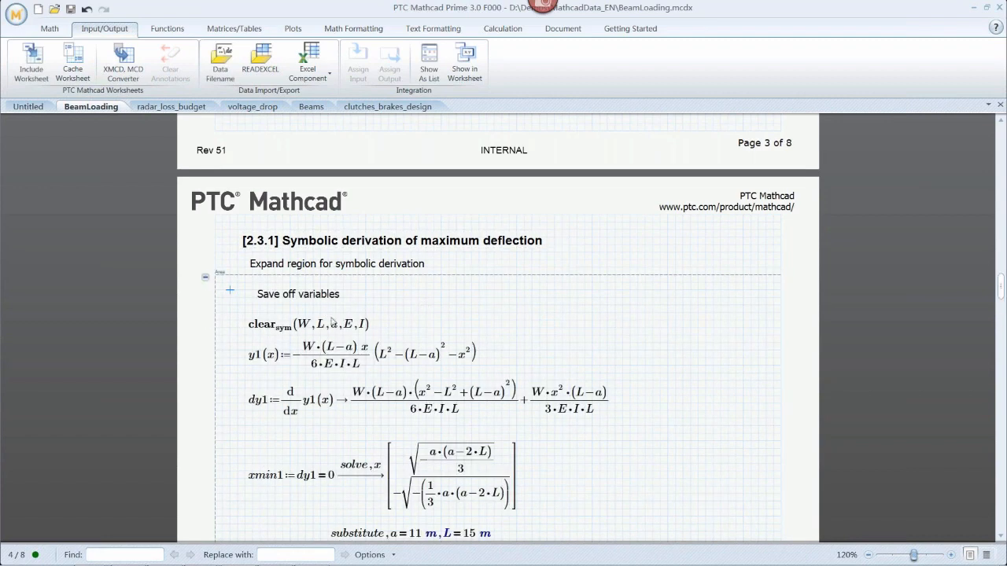
{"action": "scroll", "coordinate": [503, 309], "scroll_direction": "down", "scroll_amount": 3}
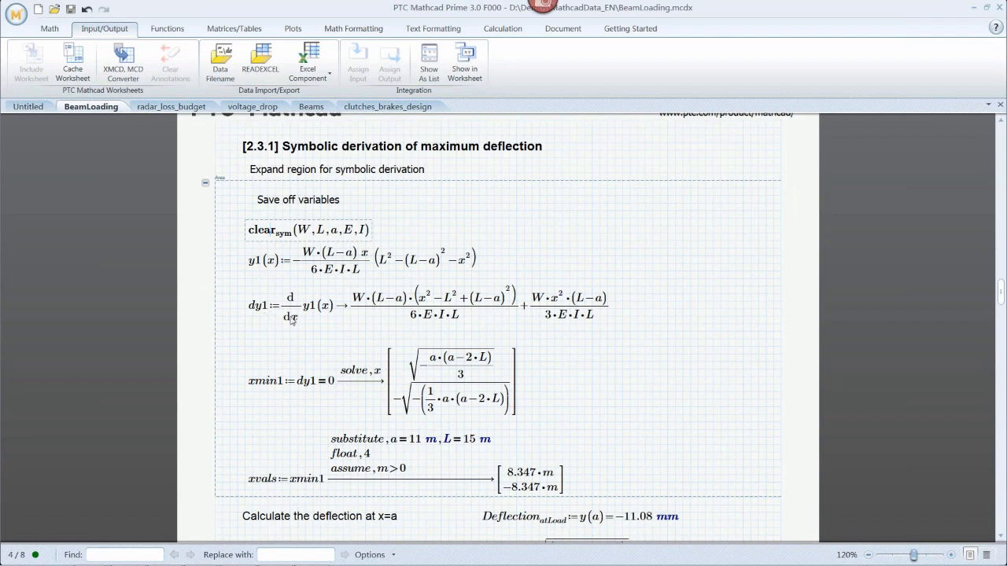
{"action": "left_click", "coordinate": [265, 318]}
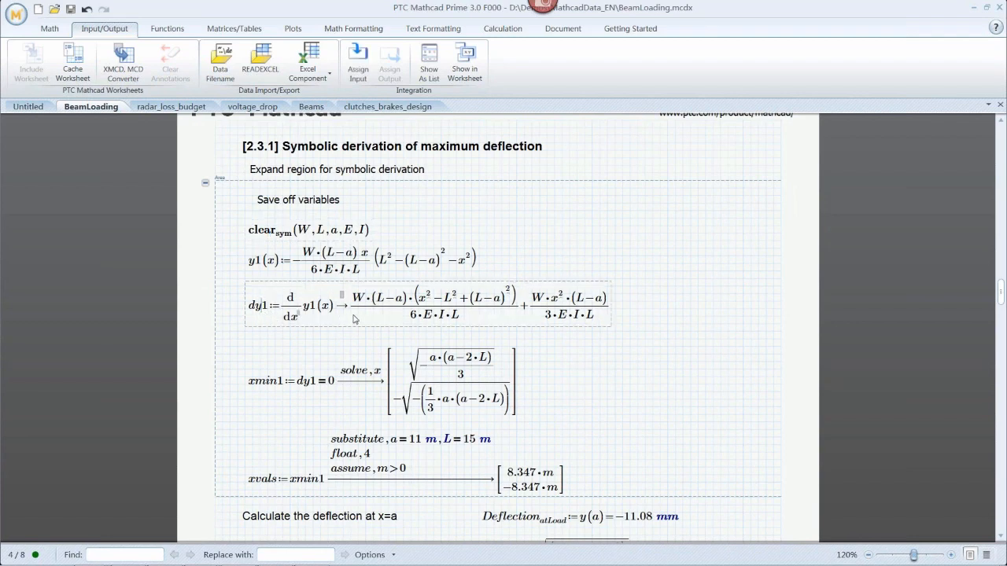
{"action": "left_click", "coordinate": [274, 386]}
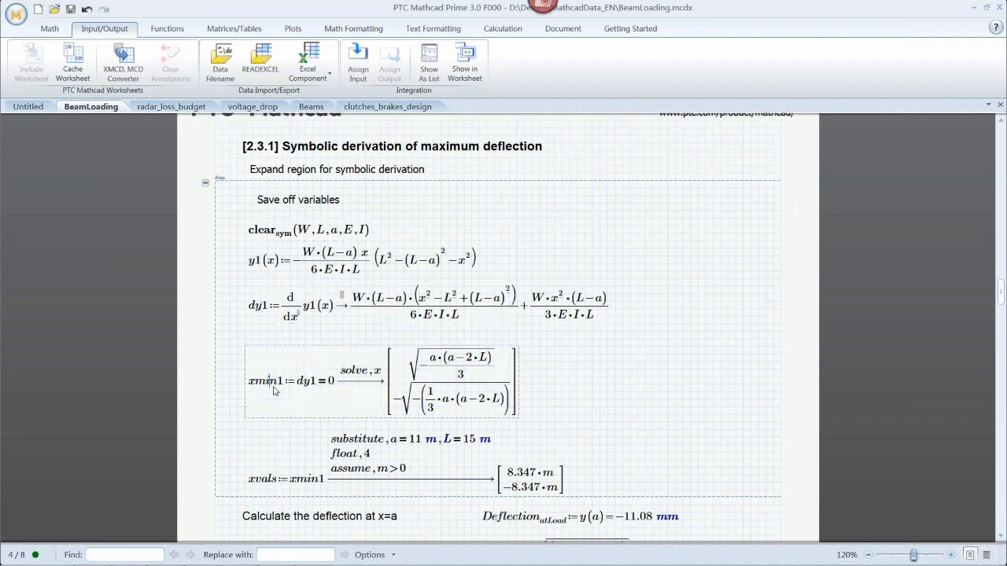
{"action": "left_click", "coordinate": [274, 487]}
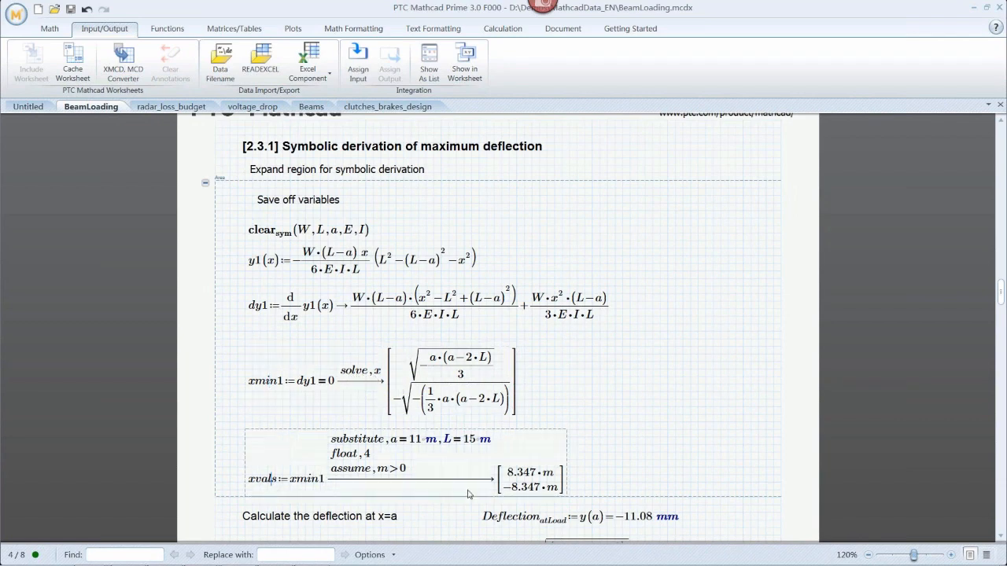
{"action": "left_click", "coordinate": [621, 400]}
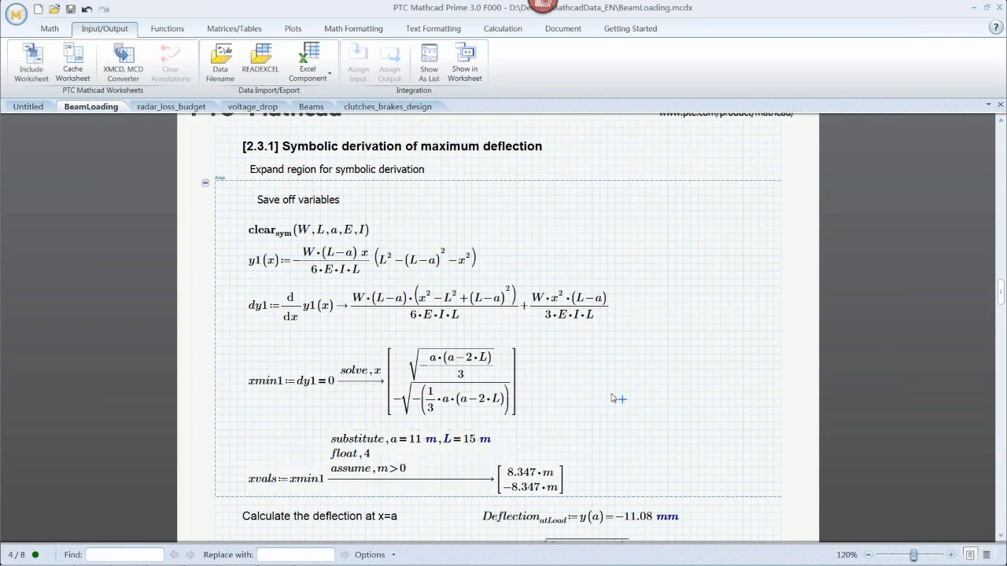
{"action": "left_click", "coordinate": [206, 185]}
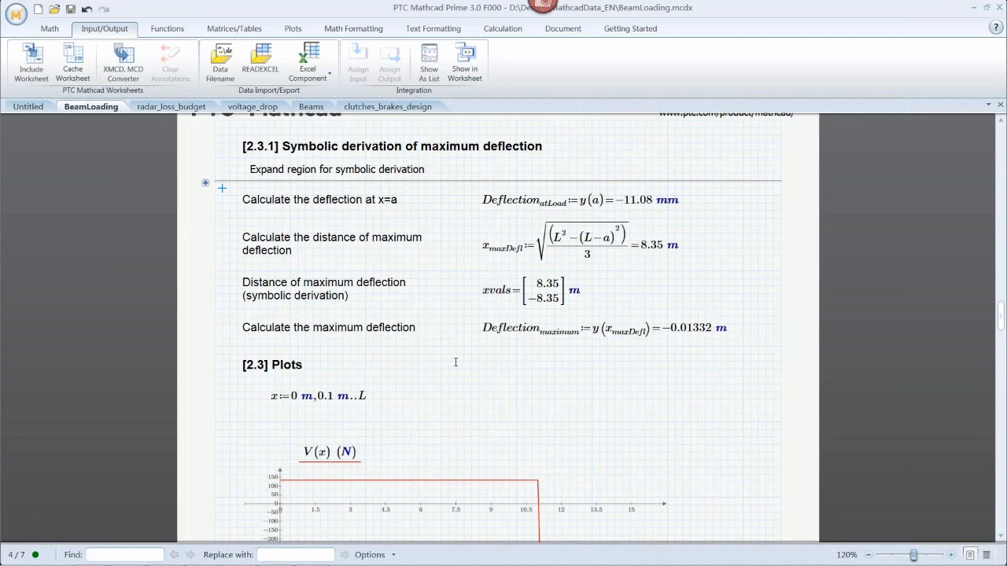
Scroll through the shear and moment plots, the summary of calculations and the deflection plot.
{"action": "left_click", "coordinate": [563, 394]}
{"action": "scroll", "coordinate": [421, 396], "scroll_direction": "down", "scroll_amount": 4}
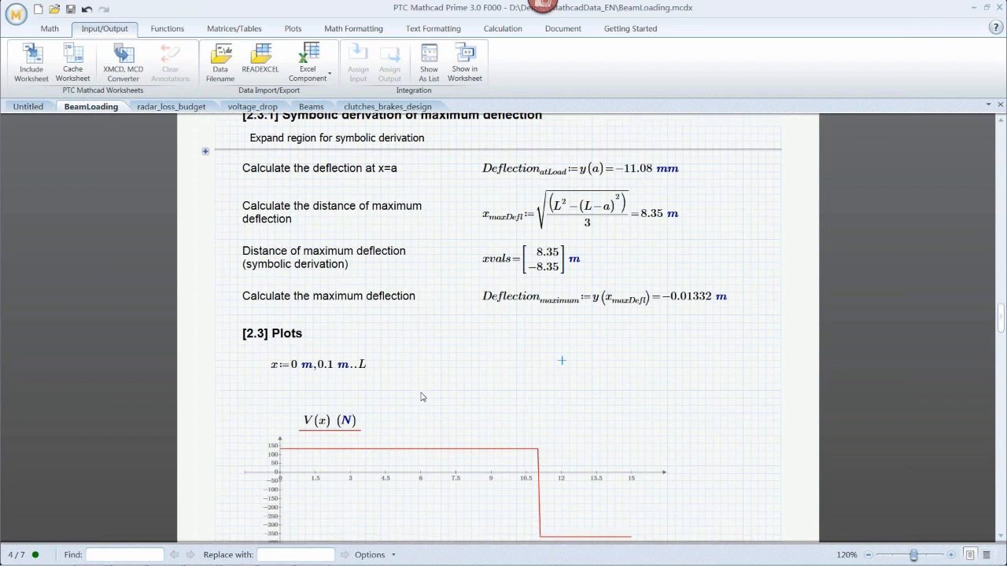
{"action": "scroll", "coordinate": [421, 395], "scroll_direction": "down", "scroll_amount": 3}
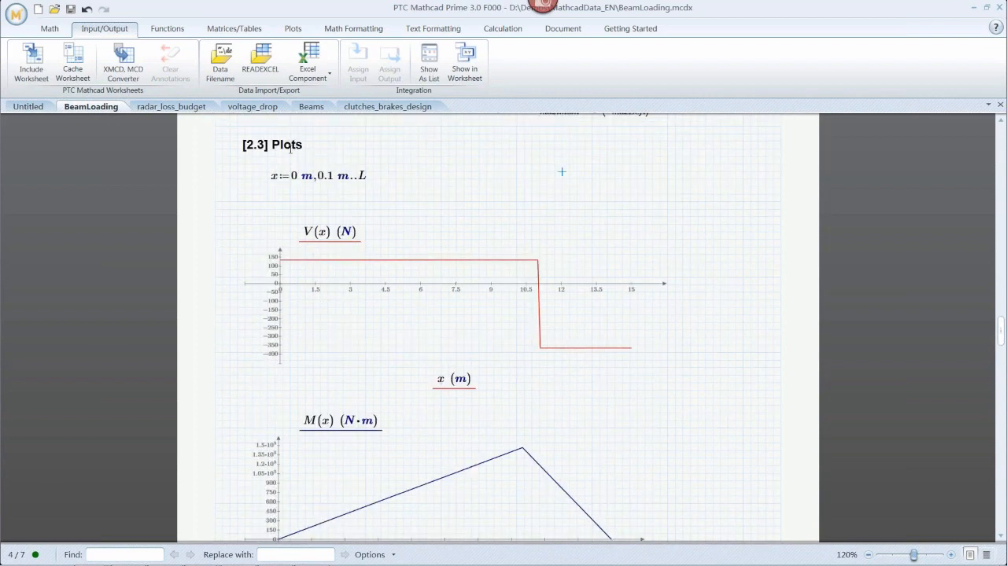
{"action": "left_click", "coordinate": [291, 146]}
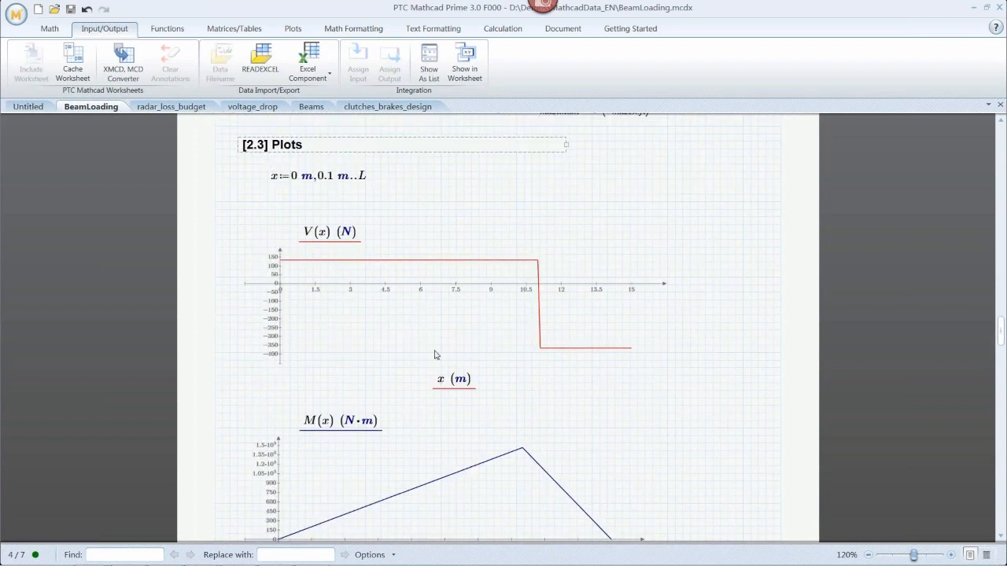
{"action": "scroll", "coordinate": [487, 370], "scroll_direction": "down", "scroll_amount": 1}
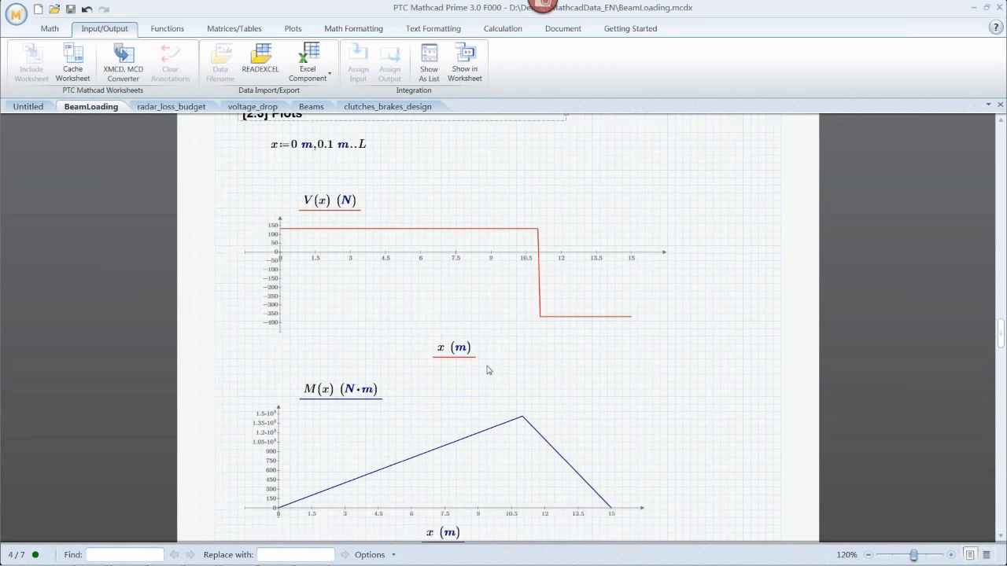
{"action": "scroll", "coordinate": [486, 370], "scroll_direction": "down", "scroll_amount": 2}
{"action": "scroll", "coordinate": [472, 425], "scroll_direction": "down", "scroll_amount": 1}
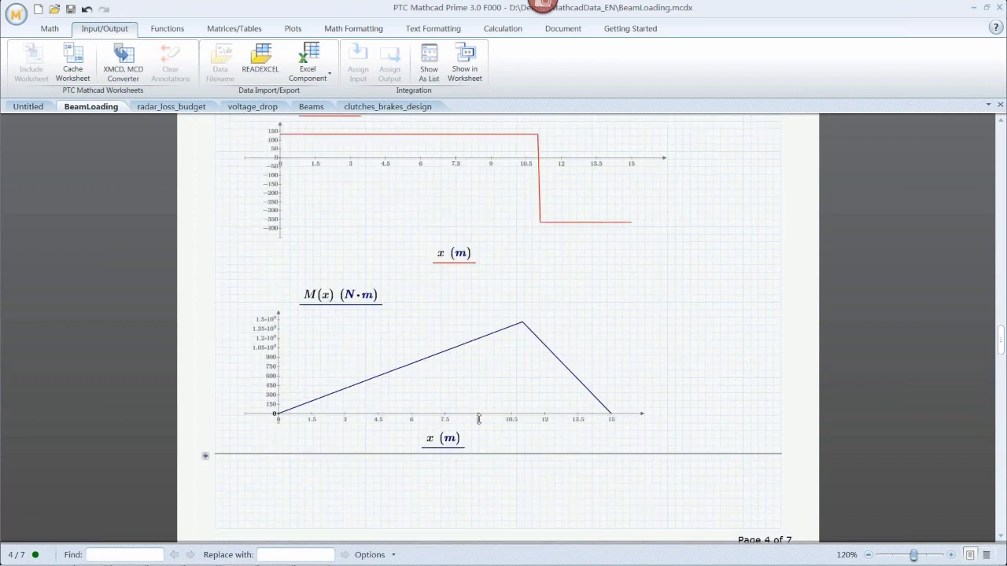
{"action": "scroll", "coordinate": [478, 419], "scroll_direction": "down", "scroll_amount": 20}
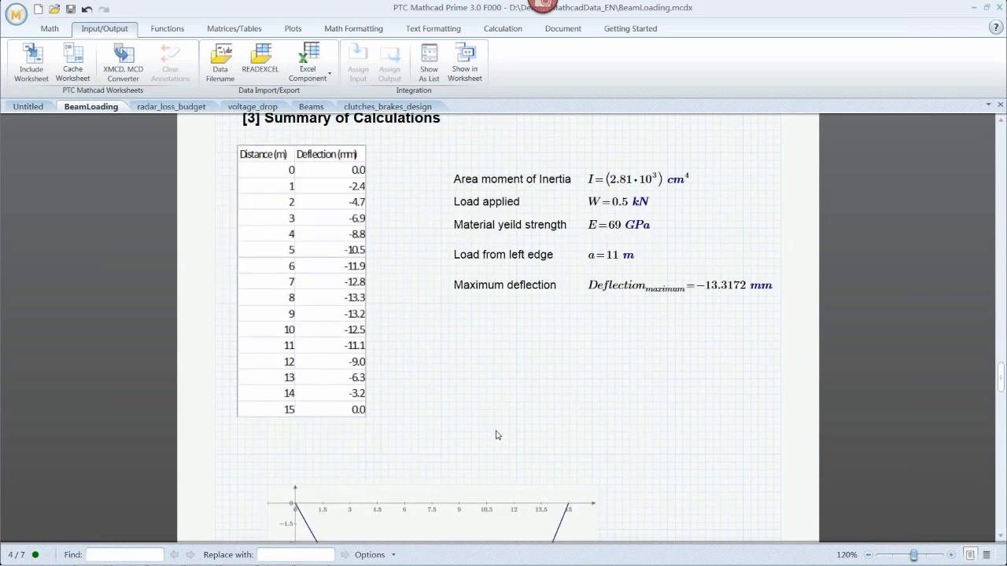
{"action": "scroll", "coordinate": [495, 435], "scroll_direction": "down", "scroll_amount": 3}
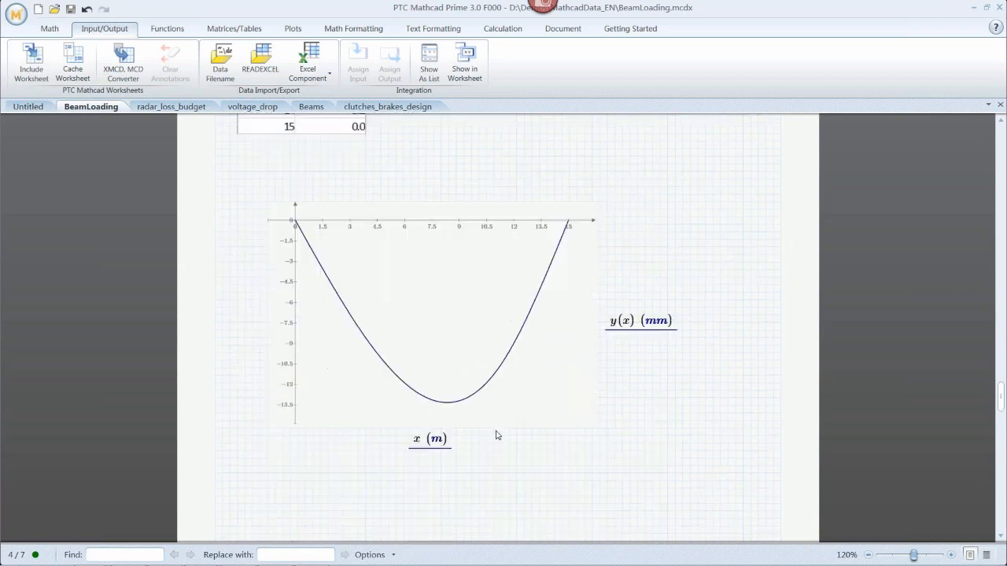
Change the trace colour of the deflection plot y(x) to red.
{"action": "left_click", "coordinate": [442, 340]}
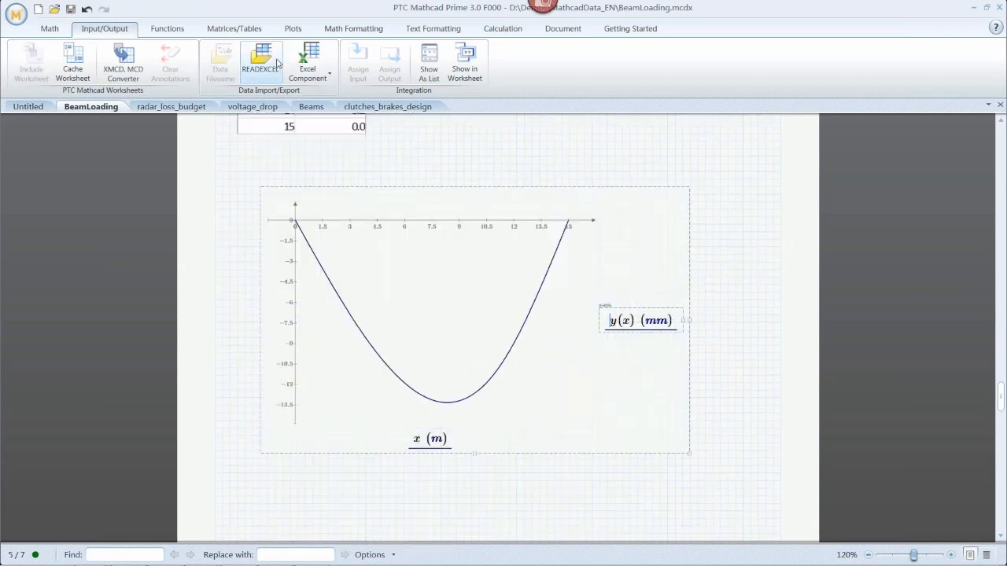
{"action": "left_click", "coordinate": [296, 29]}
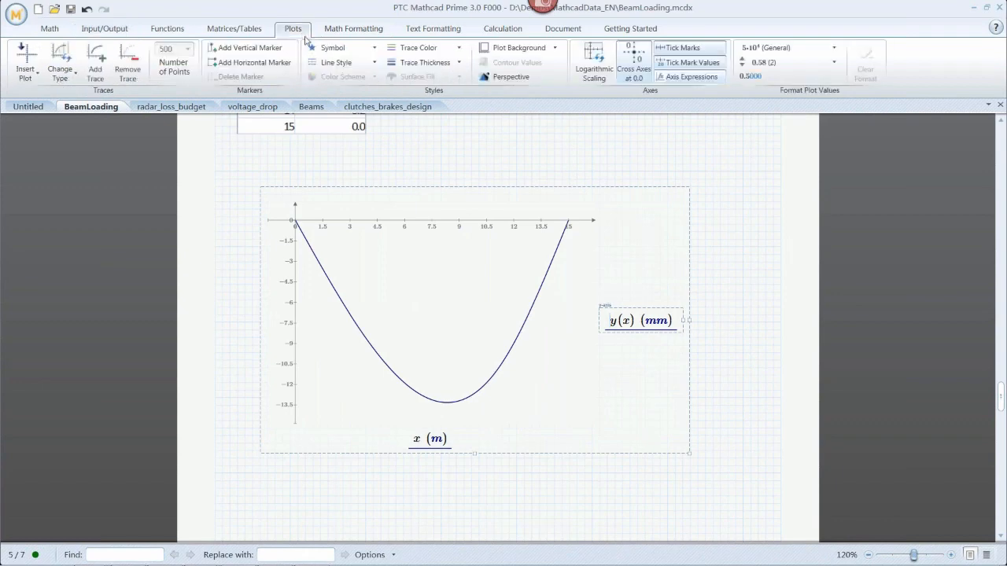
{"action": "left_click", "coordinate": [459, 48]}
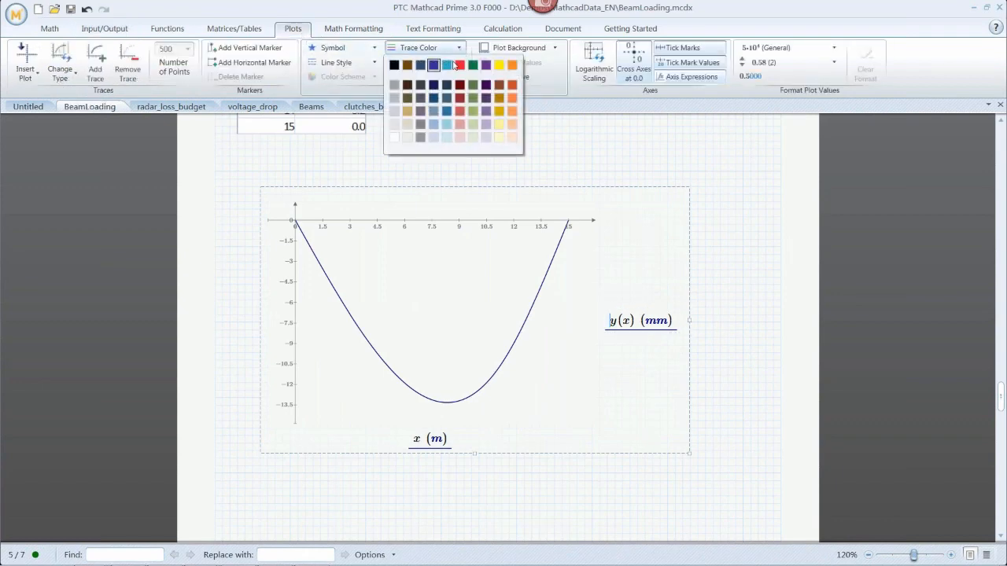
{"action": "left_click", "coordinate": [459, 66]}
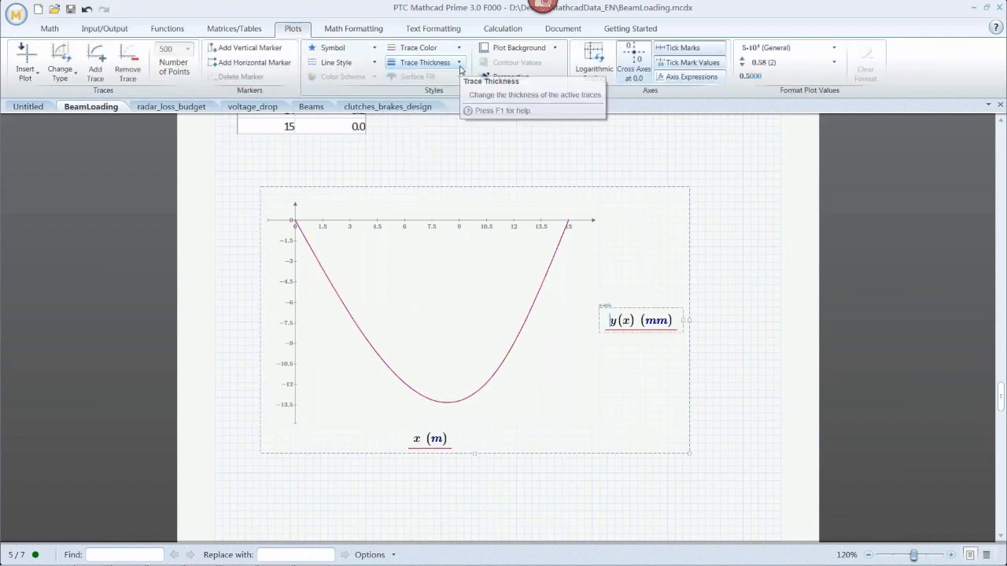
Make the deflection plot's background transparent and increase its trace thickness.
{"action": "left_click", "coordinate": [555, 48]}
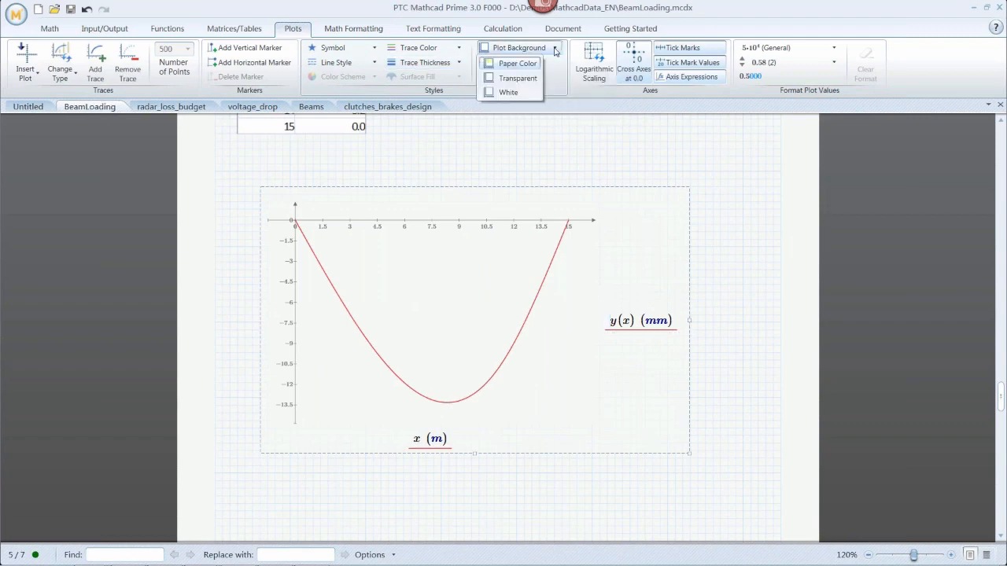
{"action": "left_click", "coordinate": [519, 79]}
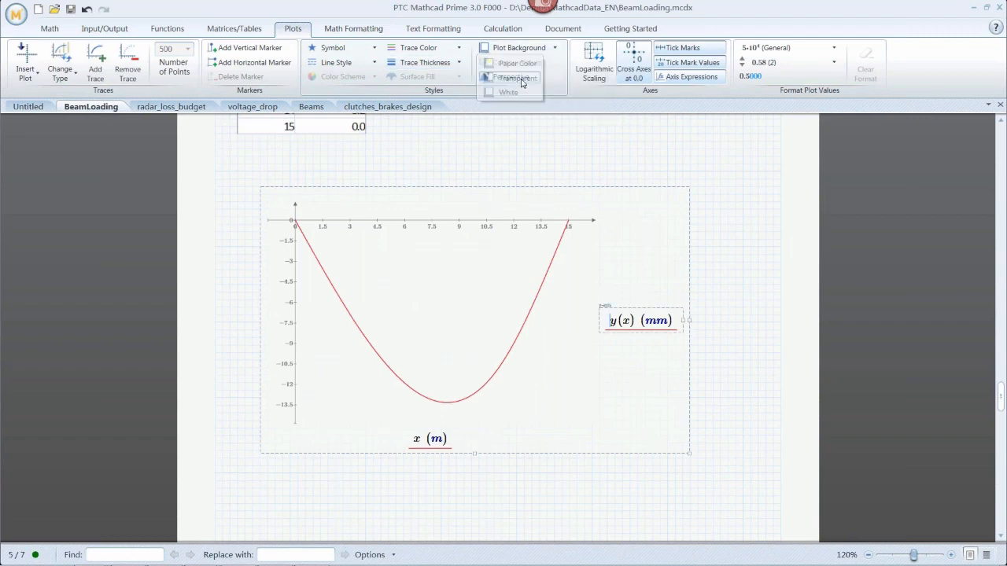
{"action": "left_click", "coordinate": [461, 64]}
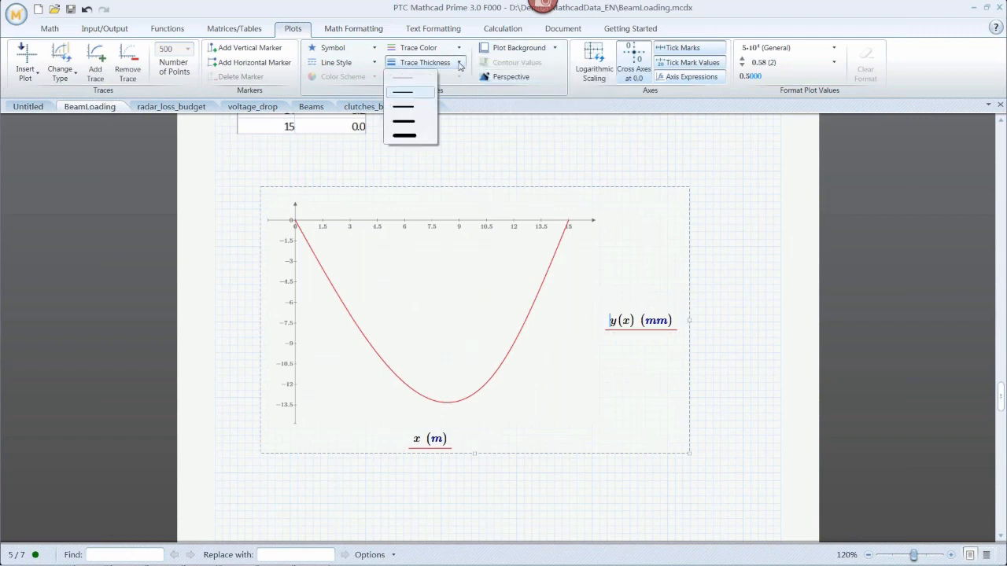
{"action": "left_click", "coordinate": [411, 122]}
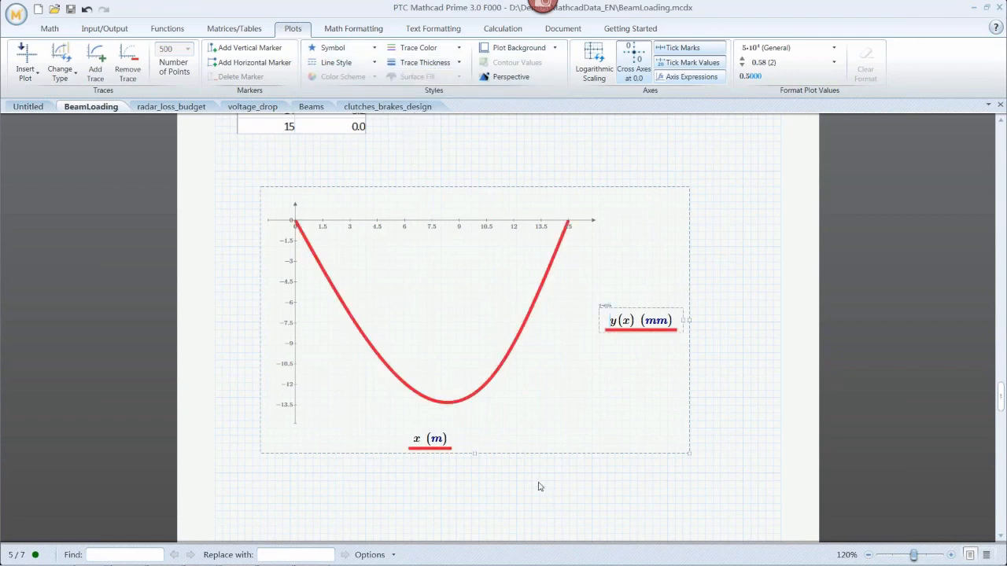
Add a vertical marker to the deflection plot and set its position to 8.
{"action": "left_click", "coordinate": [539, 481]}
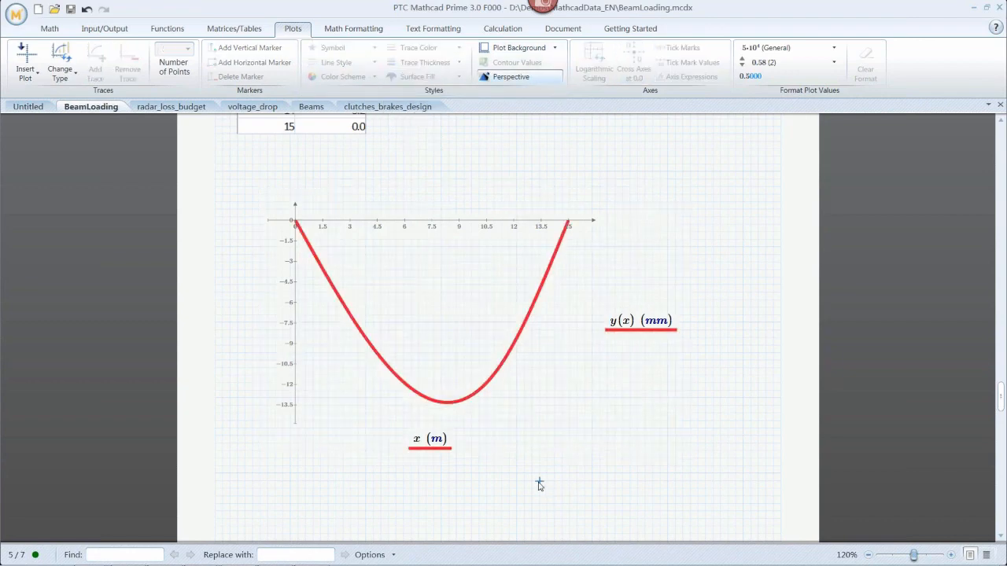
{"action": "left_click", "coordinate": [446, 321]}
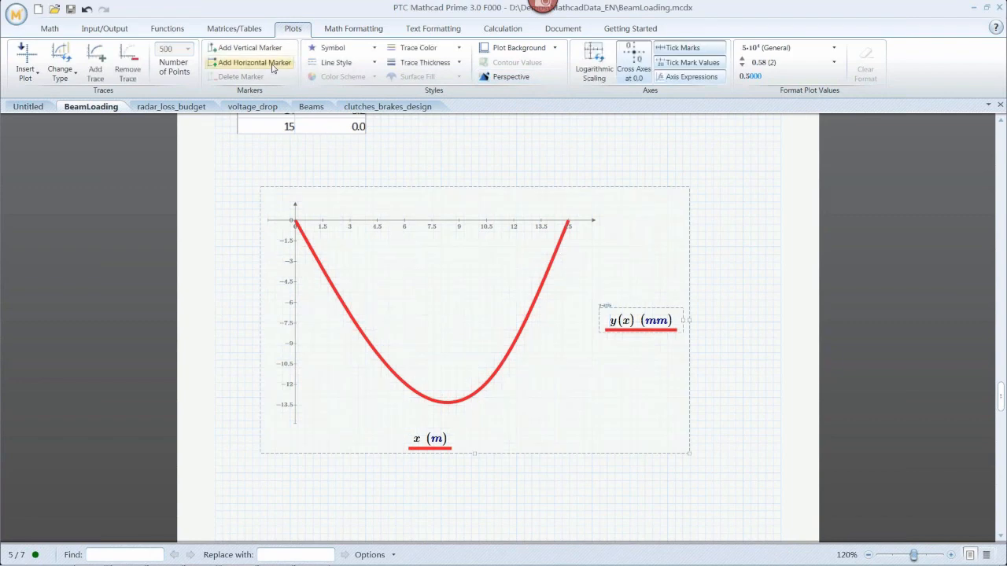
{"action": "left_click", "coordinate": [267, 53]}
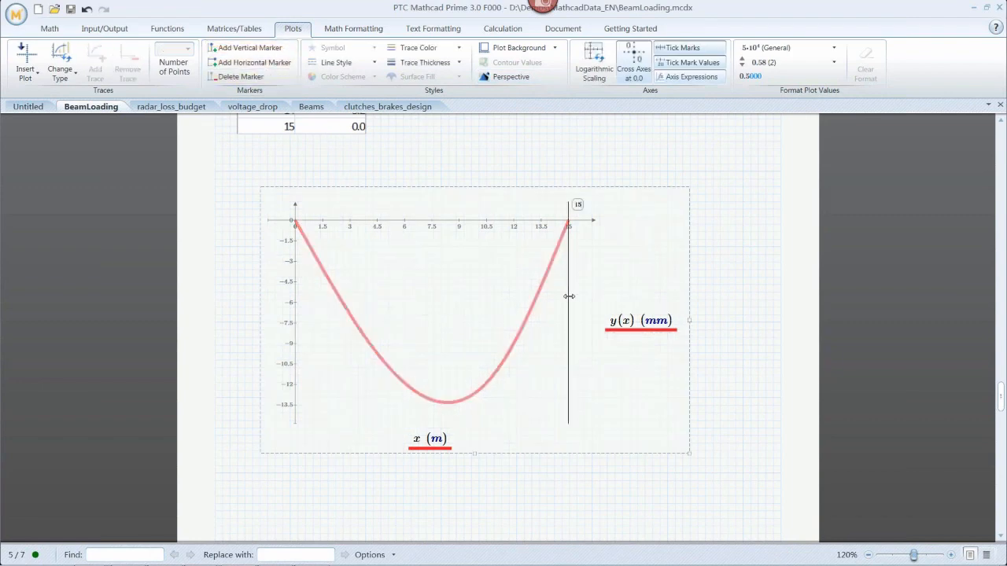
{"action": "mouse_move", "coordinate": [568, 299]}
{"action": "left_mouse_down"}
{"action": "mouse_move", "coordinate": [338, 300]}
{"action": "mouse_move", "coordinate": [381, 302]}
{"action": "left_mouse_up"}
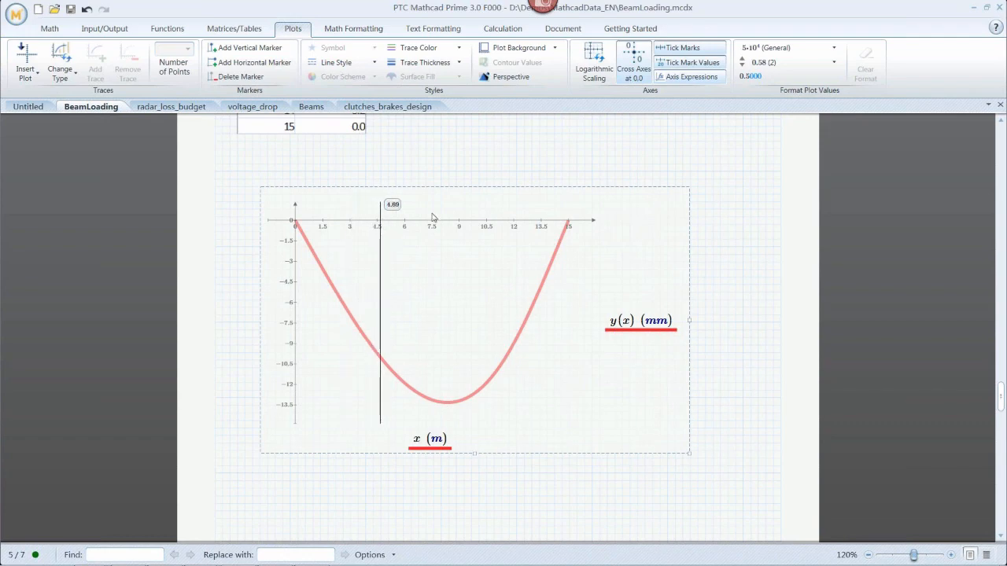
{"action": "type", "text": "8"}
{"action": "key", "text": "Return"}
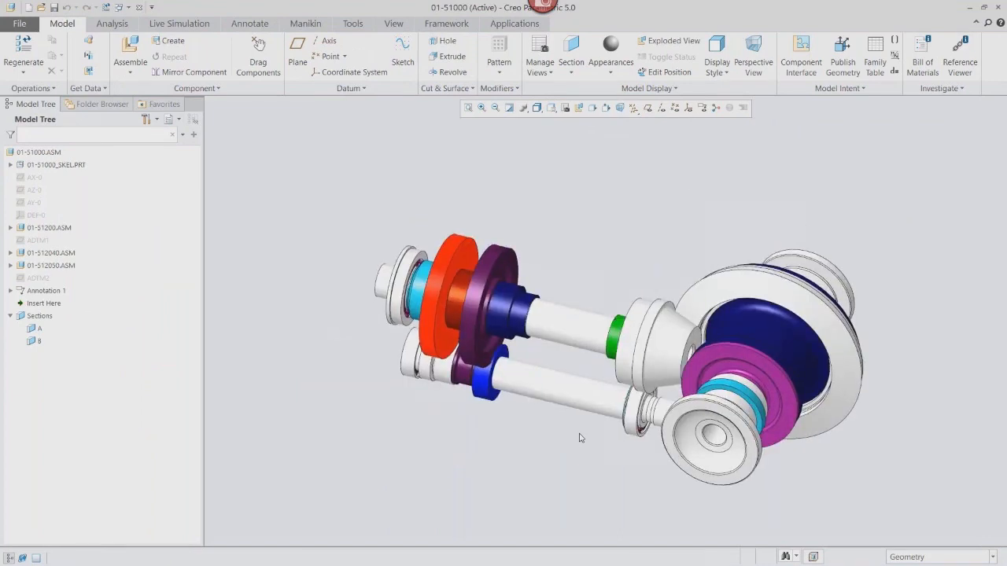
Switch to Creo Parametric, activate cross-section B of the assembly and show its annotations.
{"action": "left_click", "coordinate": [39, 343]}
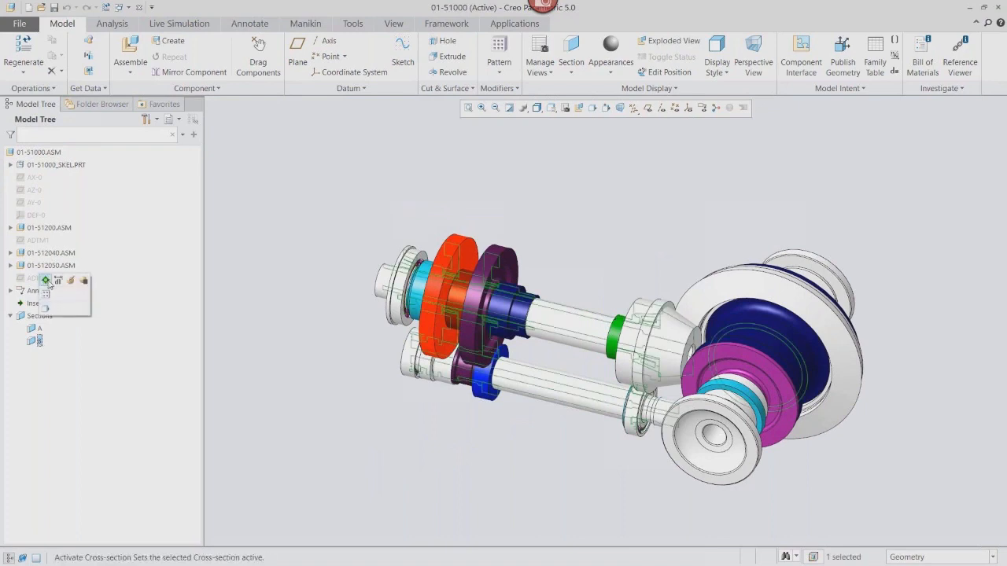
{"action": "left_click", "coordinate": [45, 281]}
{"action": "left_click", "coordinate": [227, 269]}
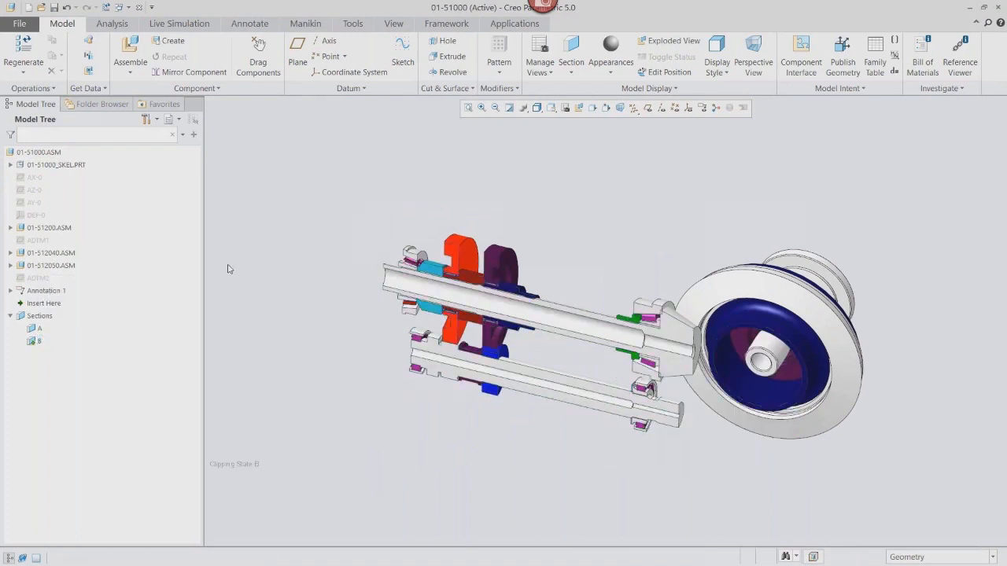
{"action": "left_click", "coordinate": [700, 109]}
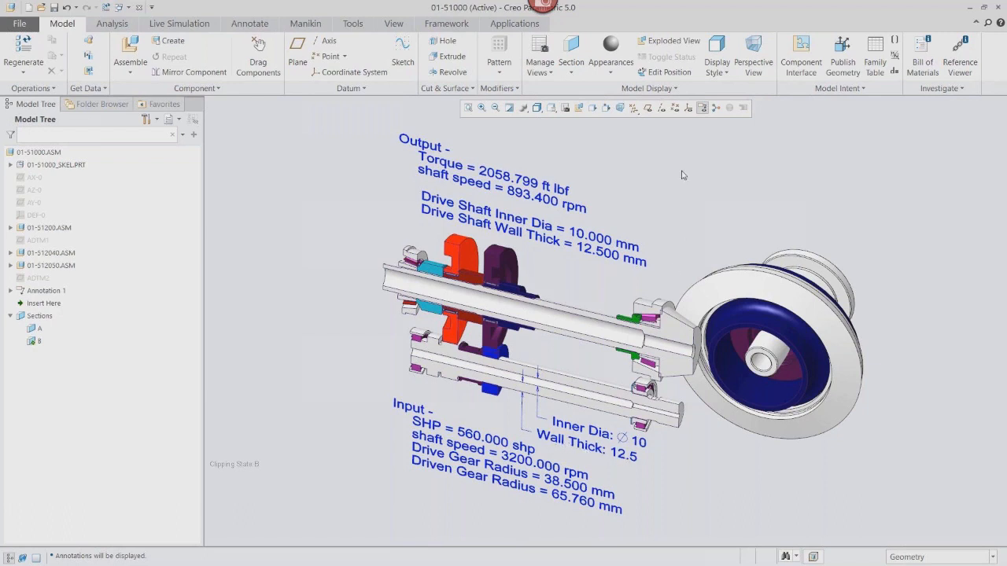
Embed the PTC Mathcad worksheet ProE transmission analysis.mcdx into the active assembly.
{"action": "left_click", "coordinate": [523, 25]}
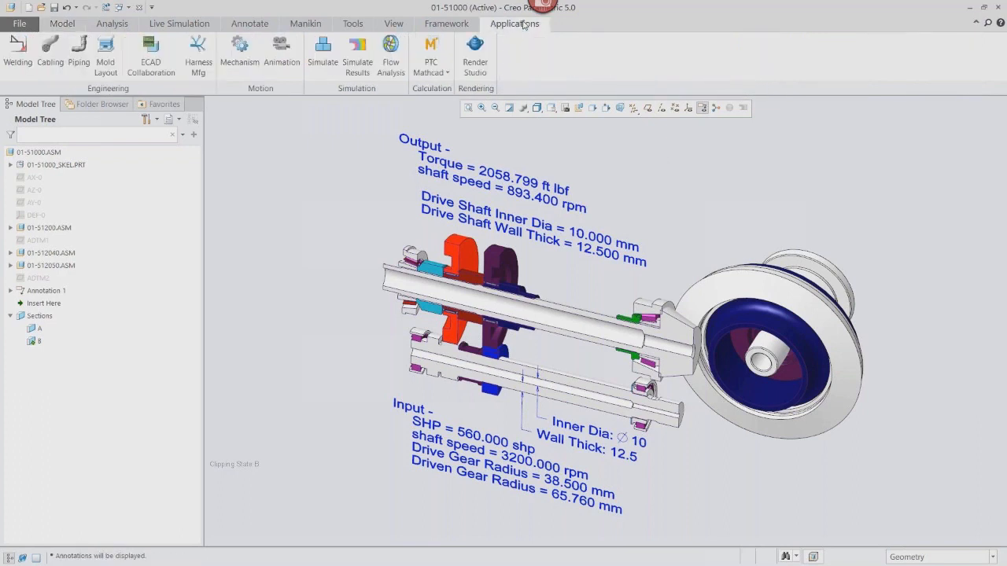
{"action": "left_click", "coordinate": [431, 68]}
{"action": "left_click", "coordinate": [450, 102]}
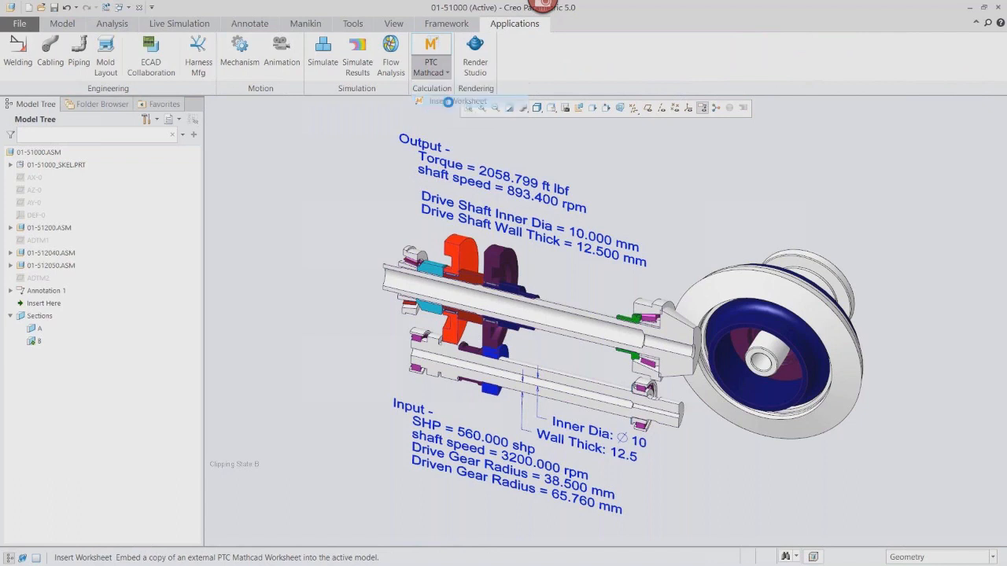
{"action": "left_click", "coordinate": [438, 204]}
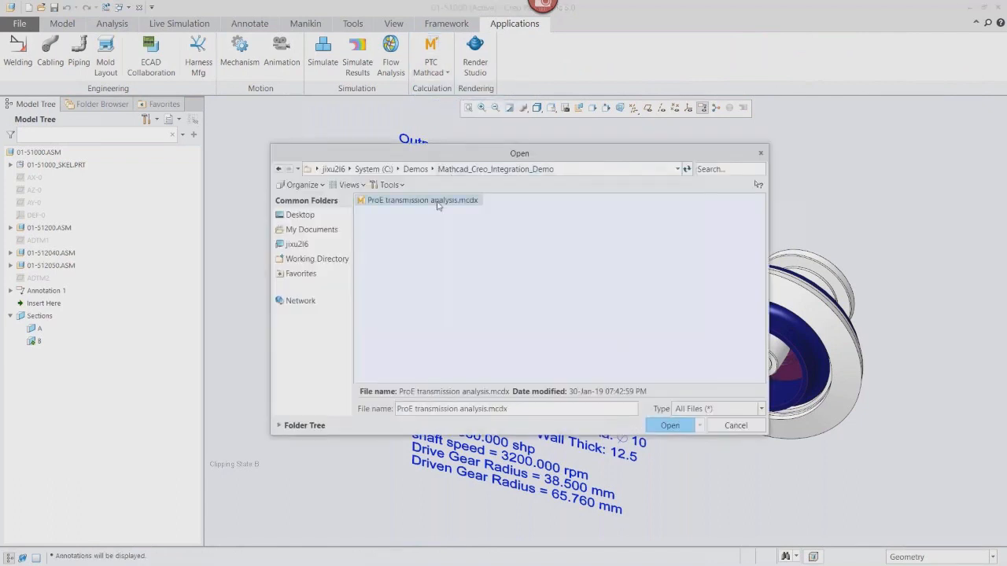
{"action": "left_click", "coordinate": [673, 426]}
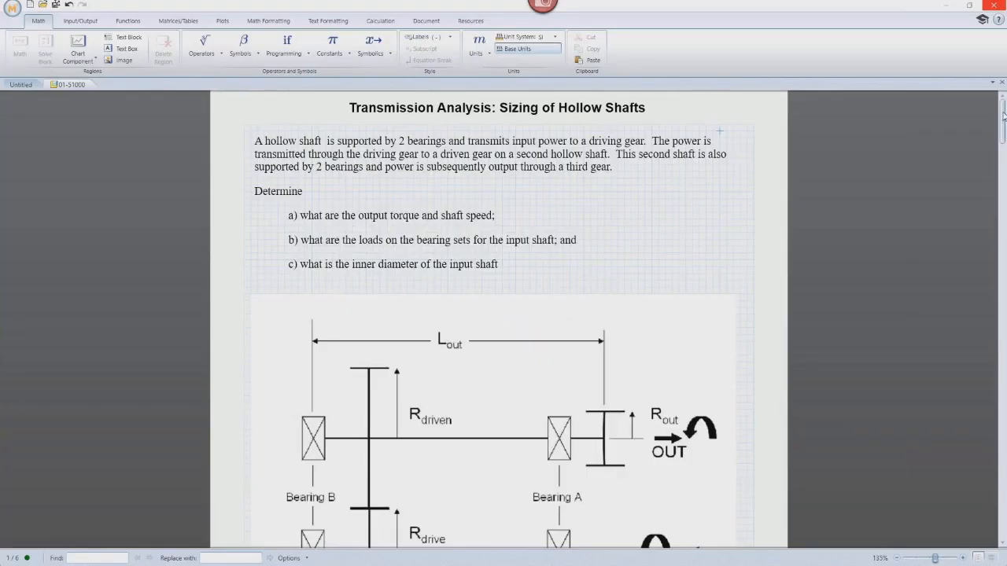
Show the embedded worksheet's input and output designations as a list.
{"action": "left_click_drag", "start_coordinate": [1003, 115], "coordinate": [1003, 185]}
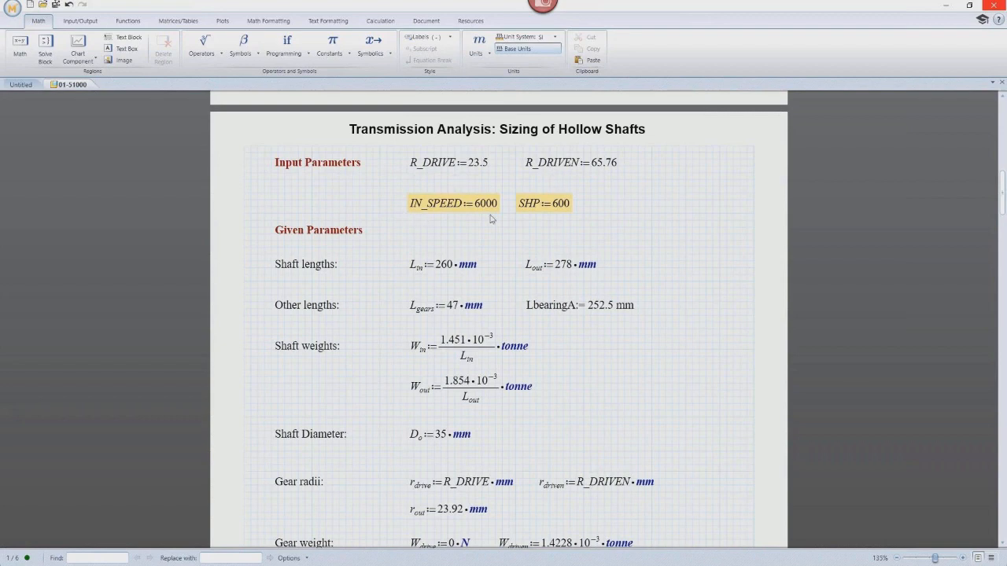
{"action": "left_click", "coordinate": [446, 206]}
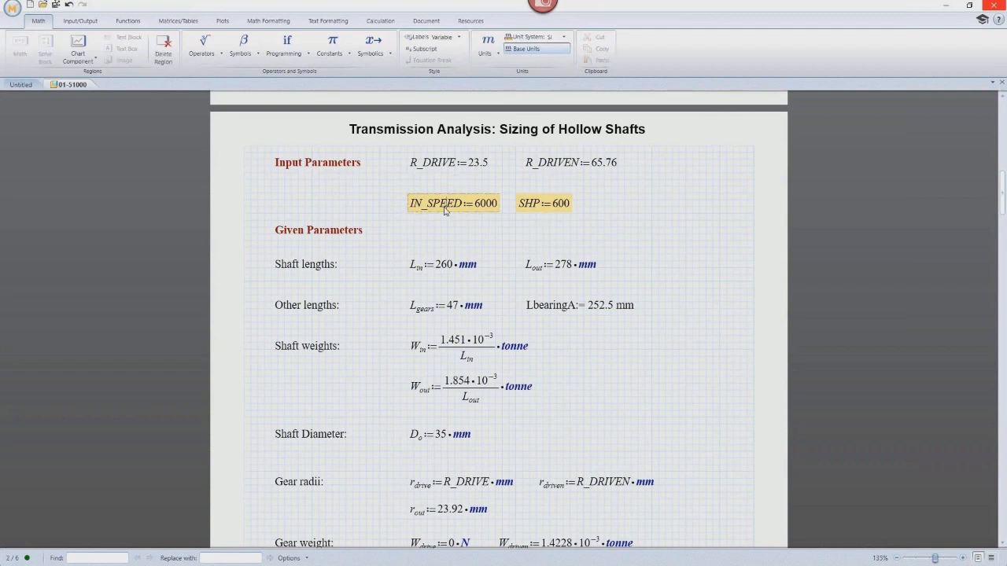
{"action": "left_click", "coordinate": [80, 20]}
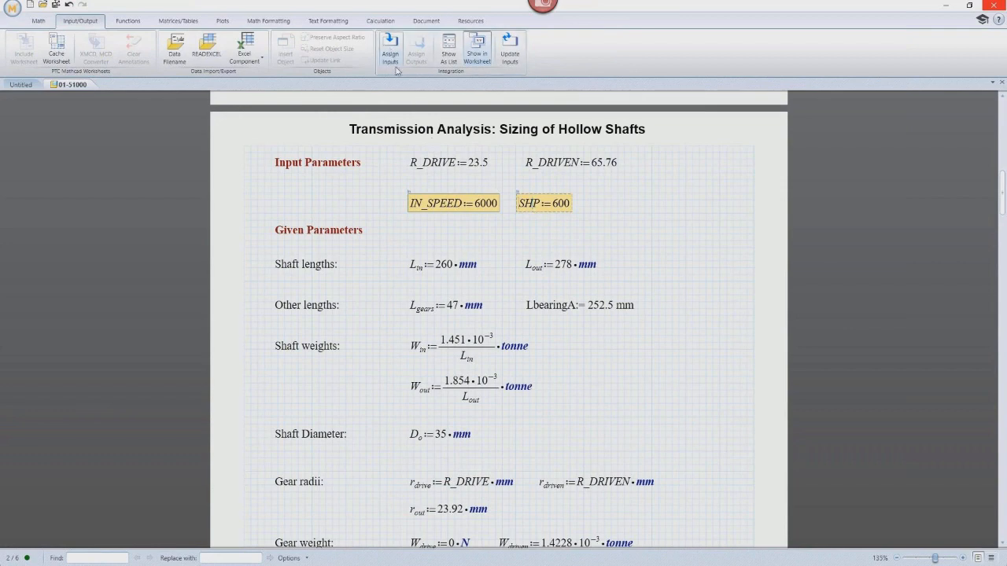
{"action": "left_click", "coordinate": [450, 47]}
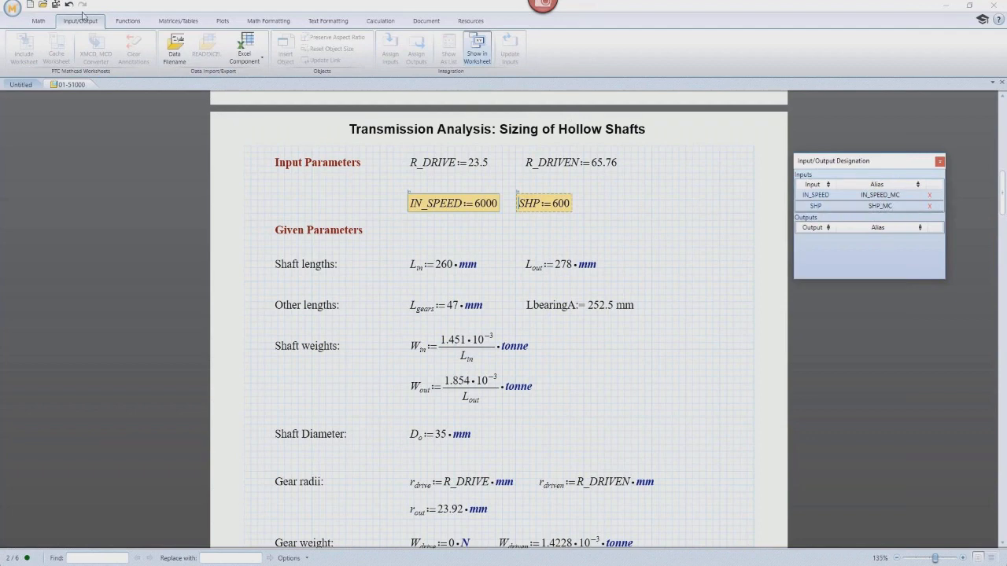
Save the worksheet, pushing its values to the model, and return to the Creo assembly.
{"action": "left_click", "coordinate": [56, 4]}
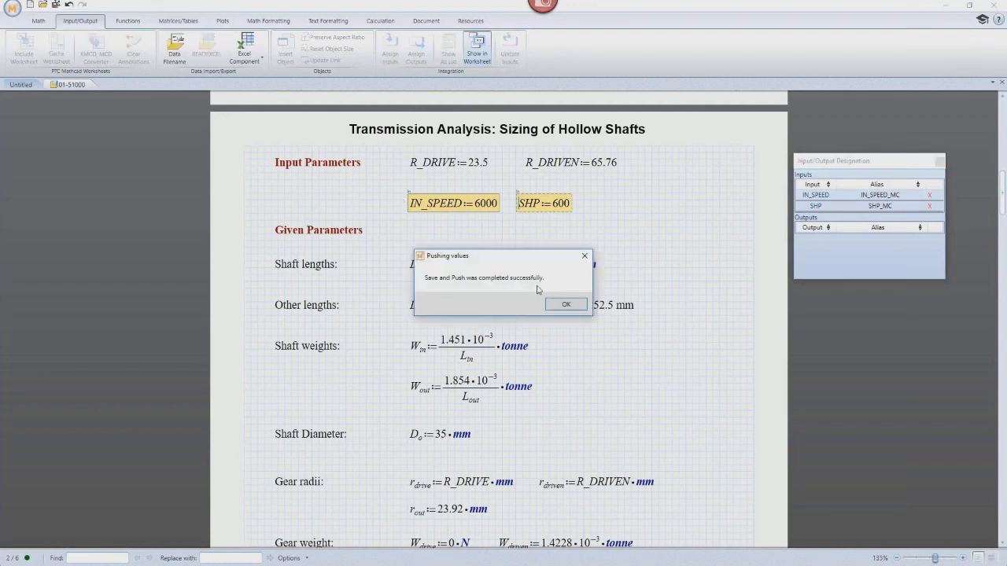
{"action": "left_click", "coordinate": [566, 305]}
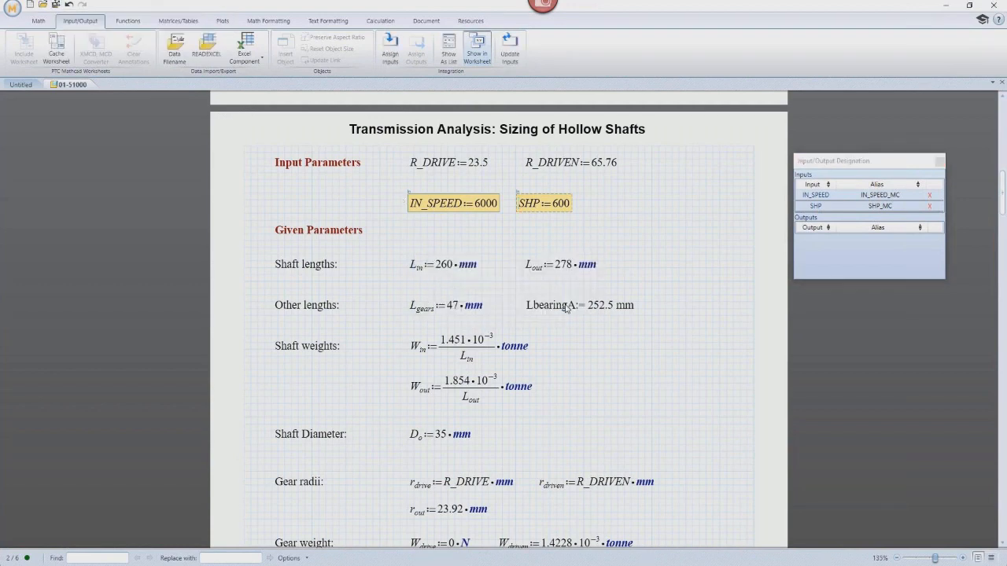
{"action": "left_click", "coordinate": [947, 10]}
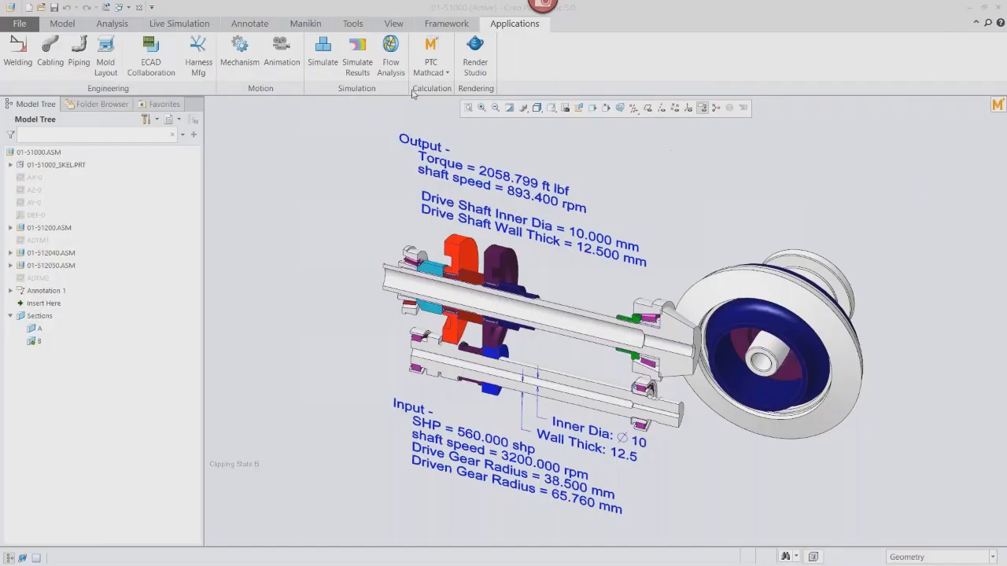
Open the assembly Relations and add IN_SPEED_MC:MATHCAD=IN_SPEED under the input parameters comment.
{"action": "left_click", "coordinate": [352, 25]}
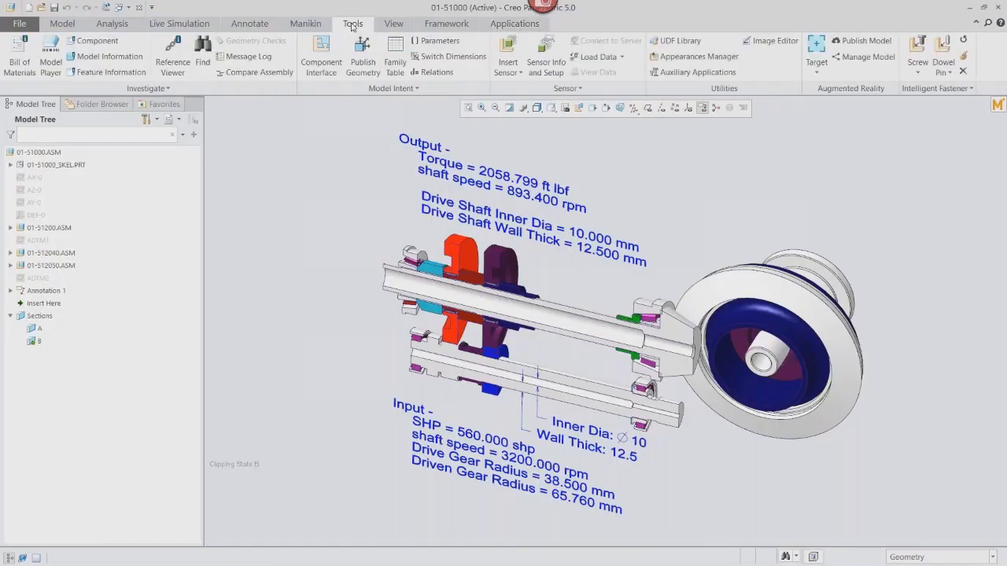
{"action": "left_click", "coordinate": [433, 72]}
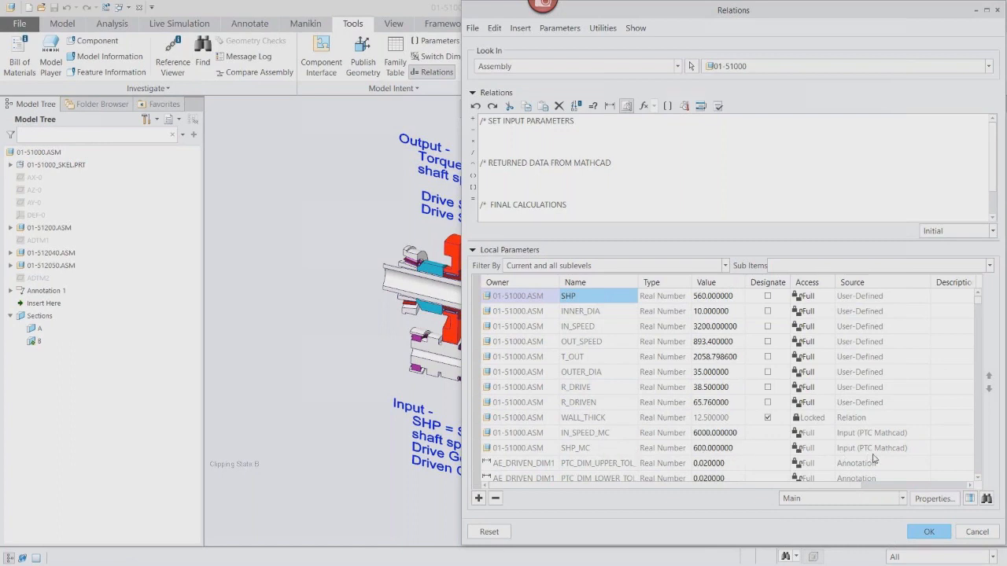
{"action": "left_click", "coordinate": [606, 434]}
{"action": "right_click", "coordinate": [607, 434]}
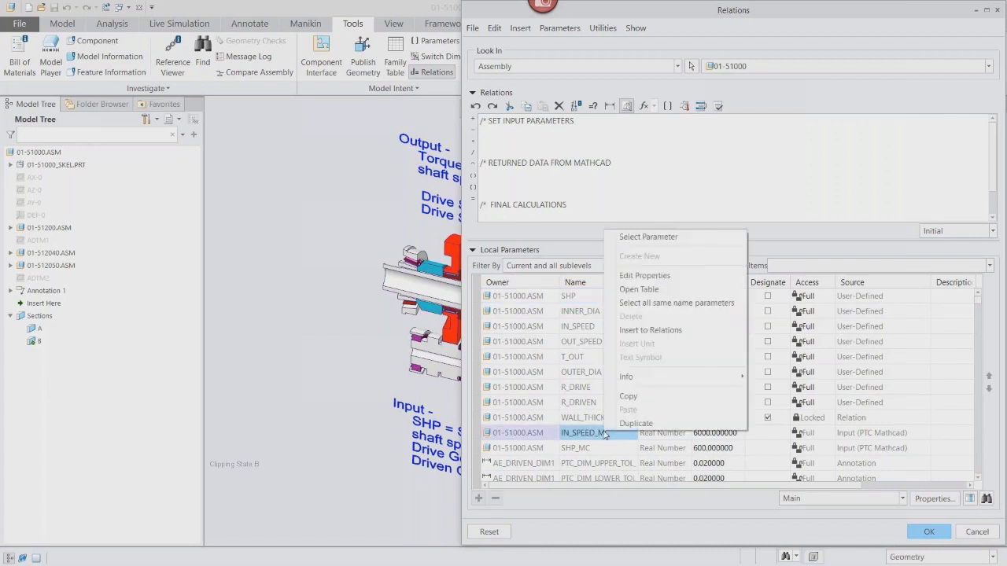
{"action": "left_click", "coordinate": [643, 331]}
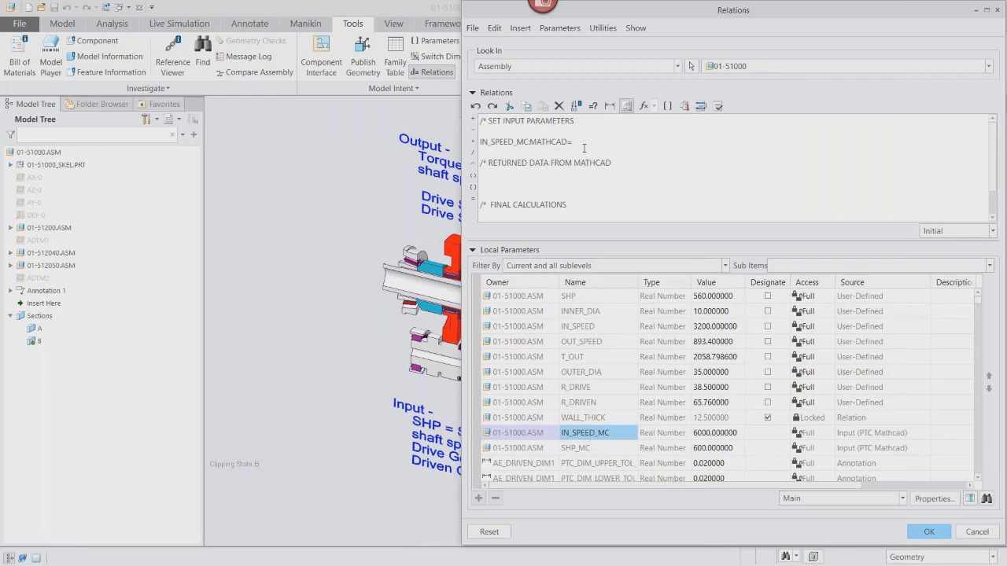
{"action": "right_click", "coordinate": [591, 327]}
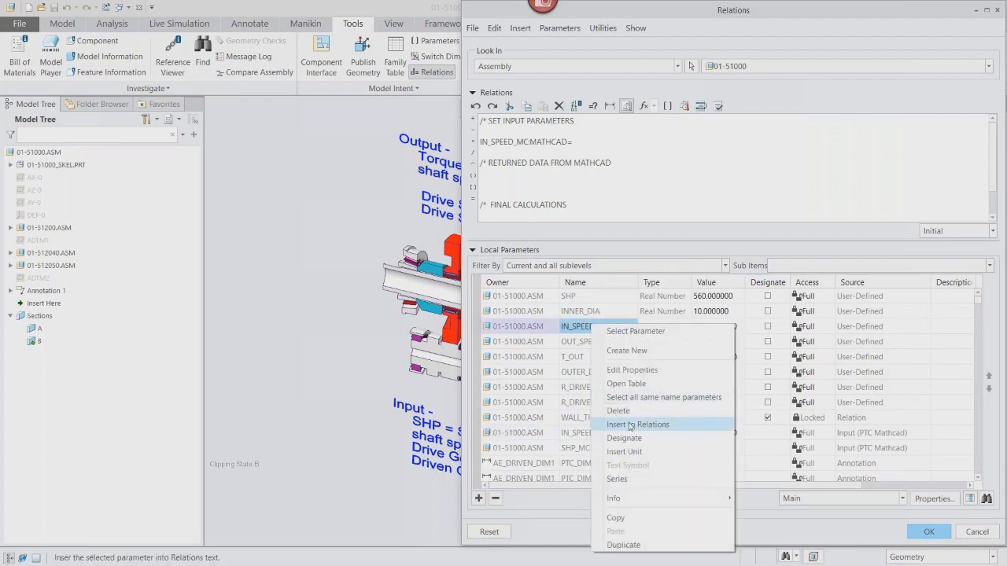
{"action": "left_click", "coordinate": [630, 424]}
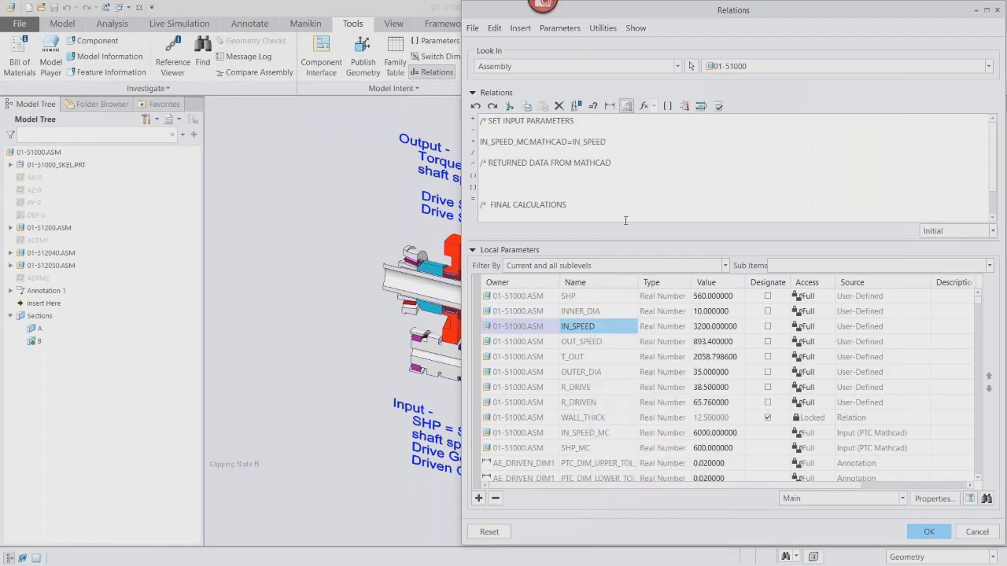
{"action": "key", "text": "Return"}
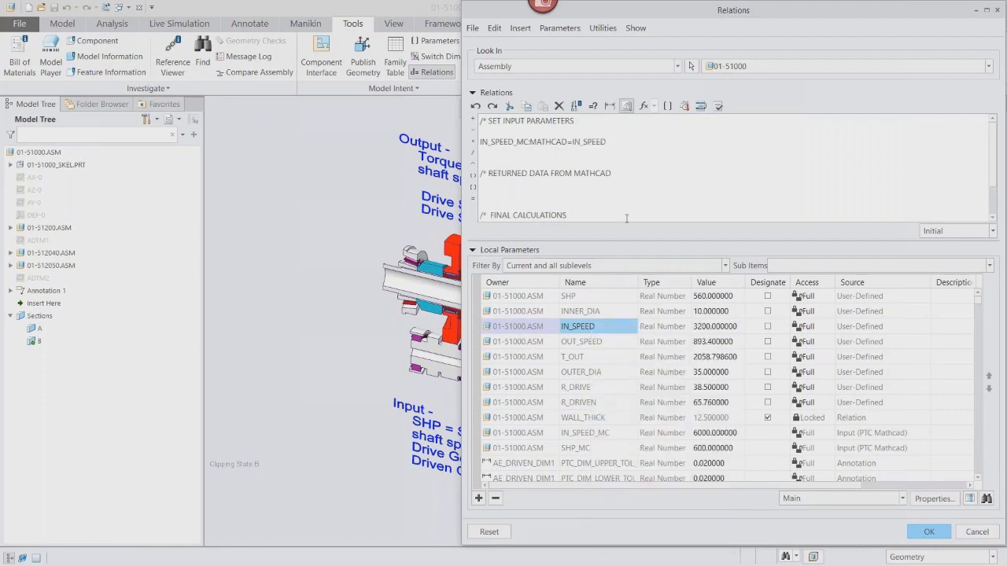
Add the relation SHP_MC:MATHCAD=SHP below the input-speed relation, verify the relations, and close the Relations dialog.
{"action": "left_click", "coordinate": [584, 449]}
{"action": "right_click", "coordinate": [583, 450]}
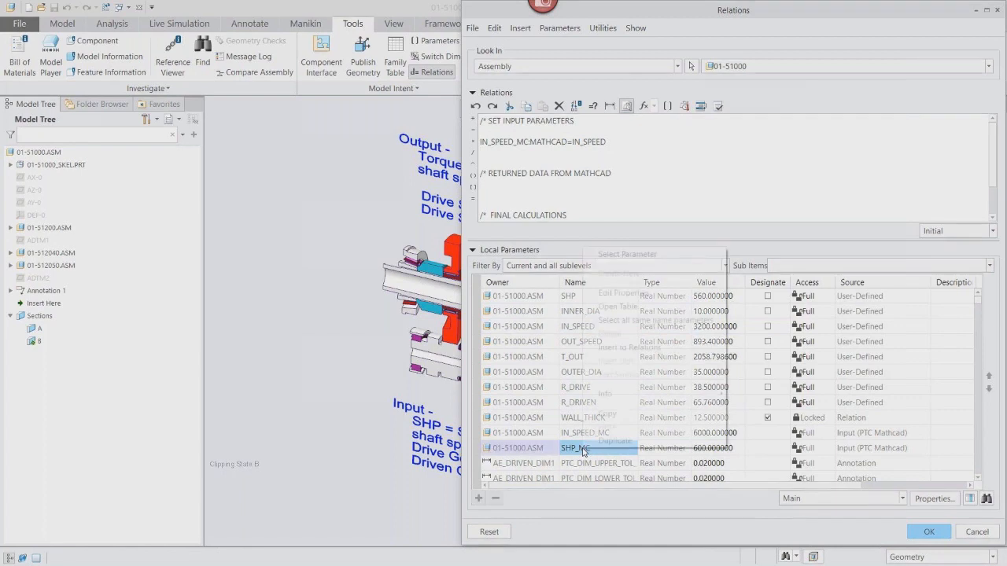
{"action": "left_click", "coordinate": [629, 350]}
{"action": "type", "text": "="}
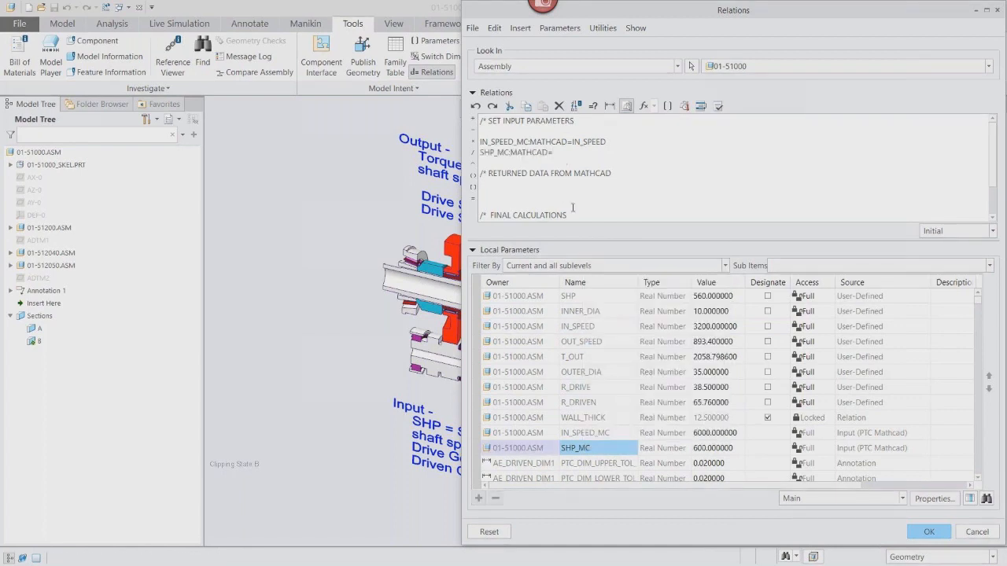
{"action": "left_click", "coordinate": [583, 296]}
{"action": "right_click", "coordinate": [582, 298]}
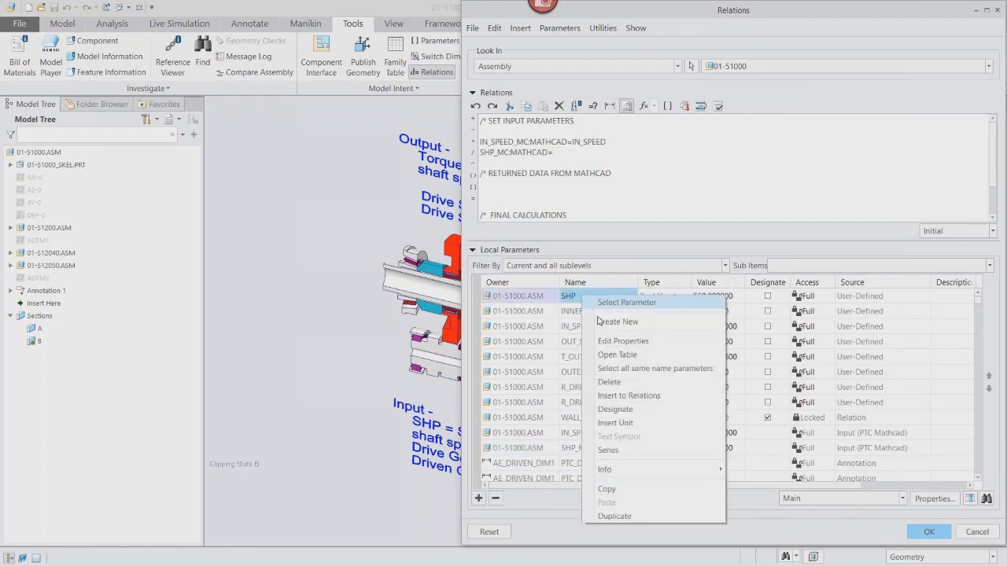
{"action": "left_click", "coordinate": [629, 396]}
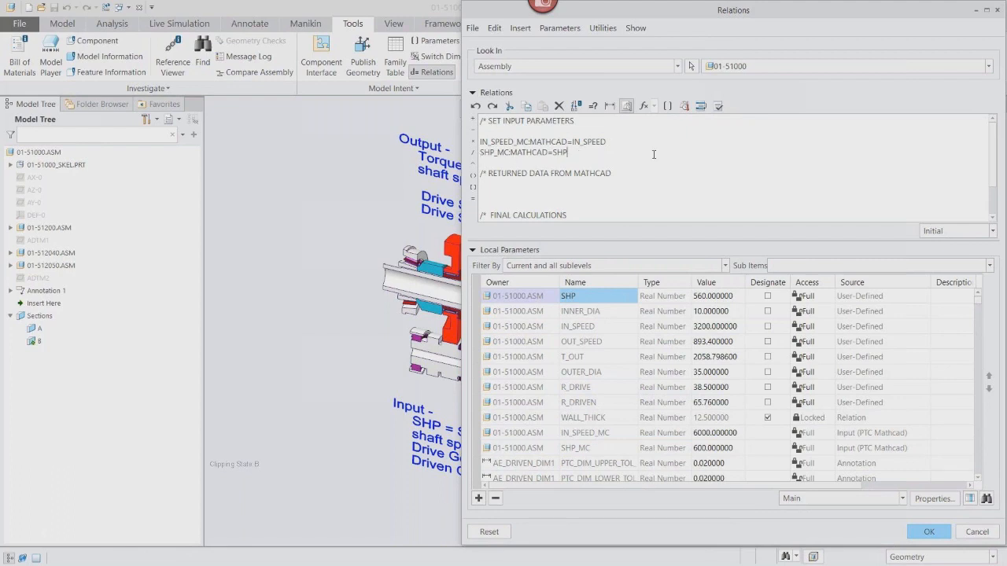
{"action": "left_click", "coordinate": [721, 107]}
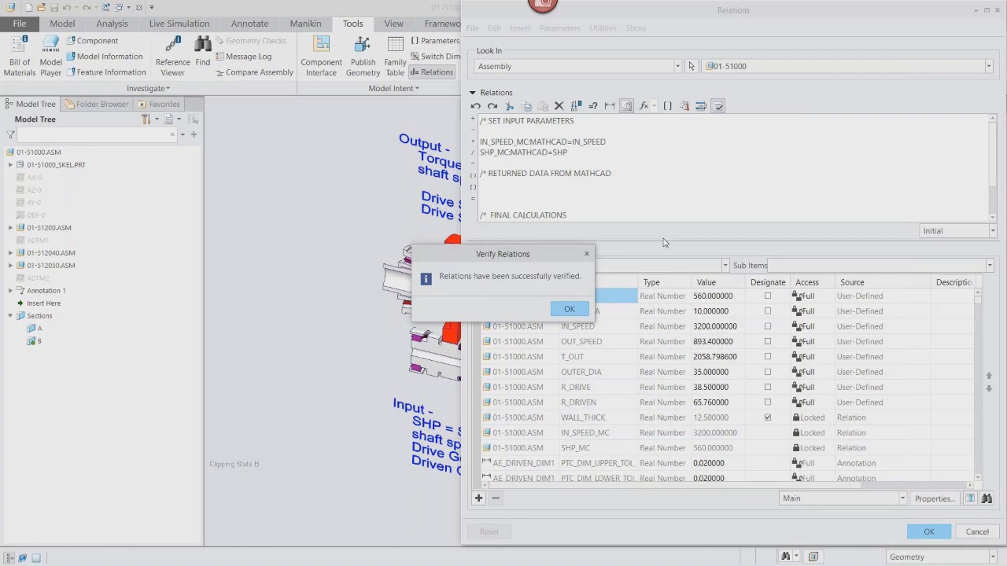
{"action": "left_click", "coordinate": [571, 308]}
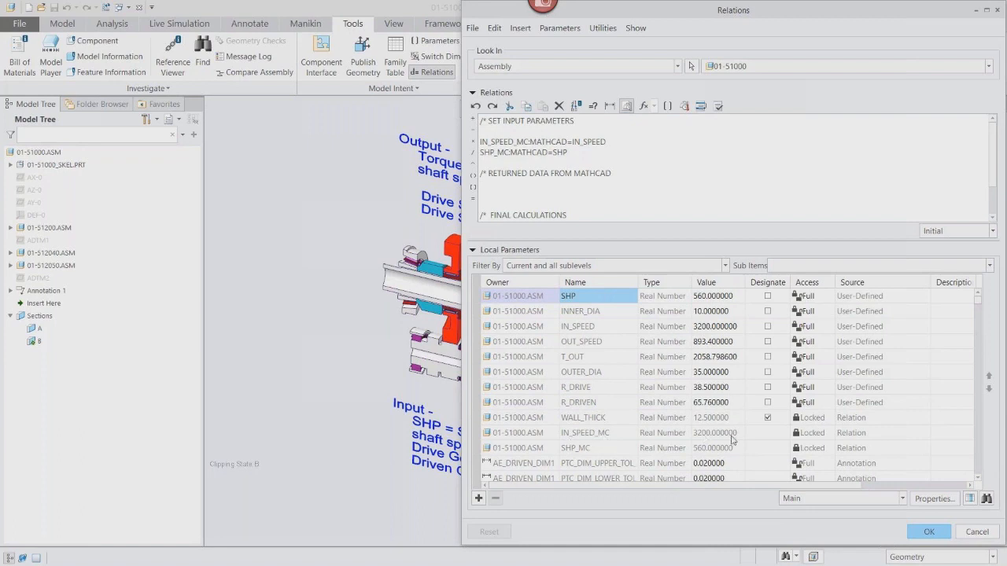
{"action": "left_click", "coordinate": [929, 532]}
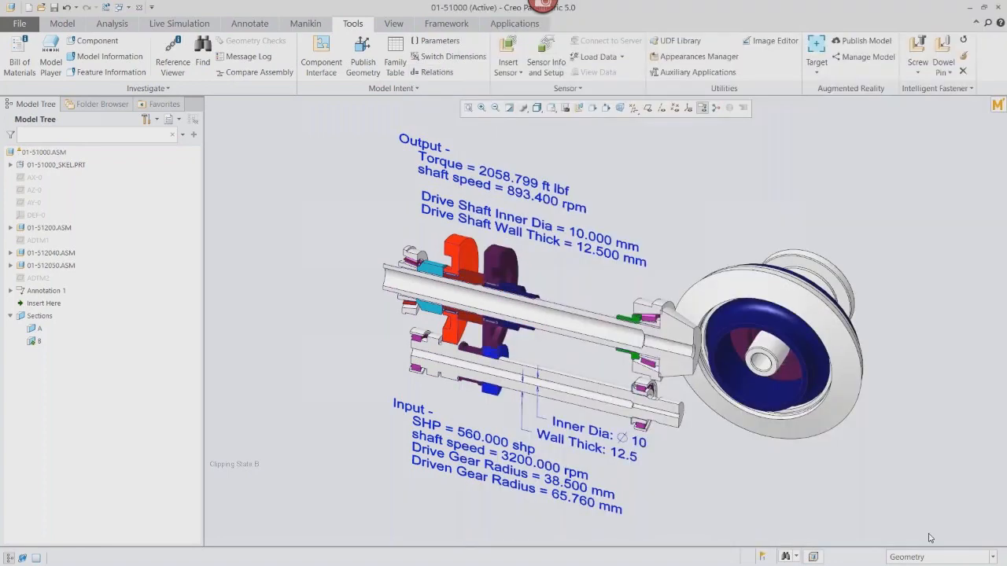
Open the embedded Mathcad worksheet and update its inputs from the assembly.
{"action": "left_click", "coordinate": [997, 105]}
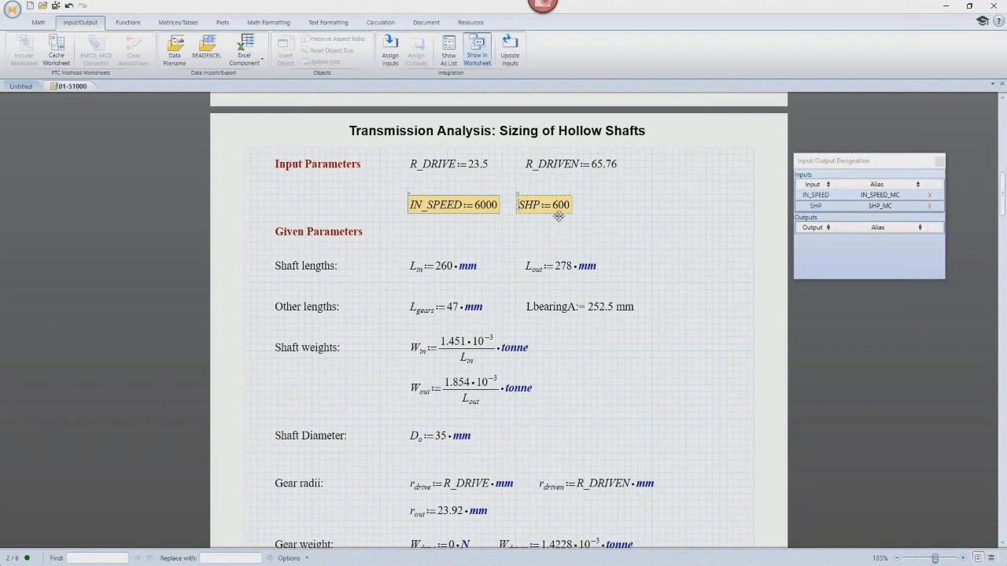
{"action": "left_click", "coordinate": [507, 49]}
Designate the D_inner result as a worksheet output, save and push the values, and return to the assembly.
{"action": "left_click_drag", "start_coordinate": [1003, 184], "coordinate": [1004, 478]}
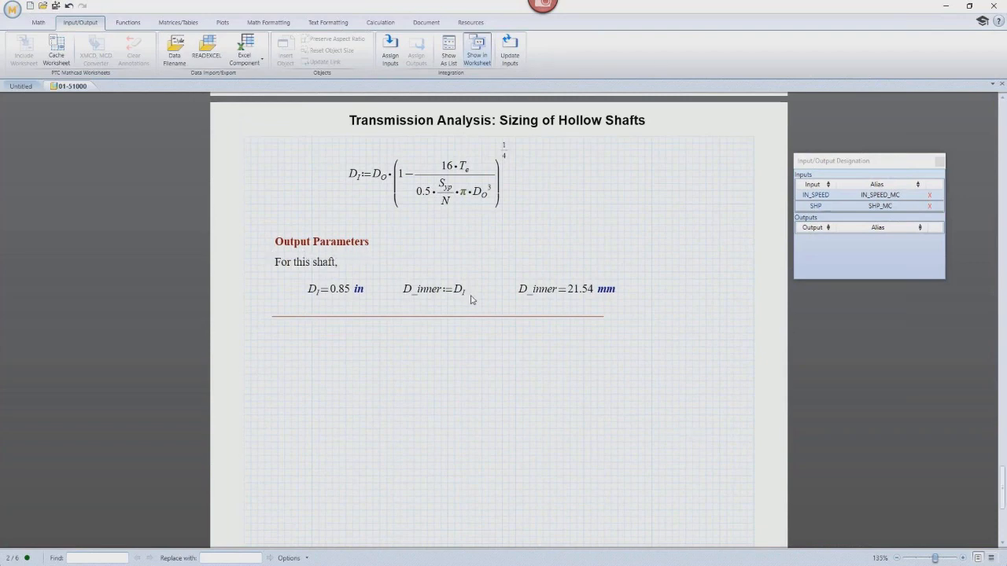
{"action": "left_click", "coordinate": [544, 295]}
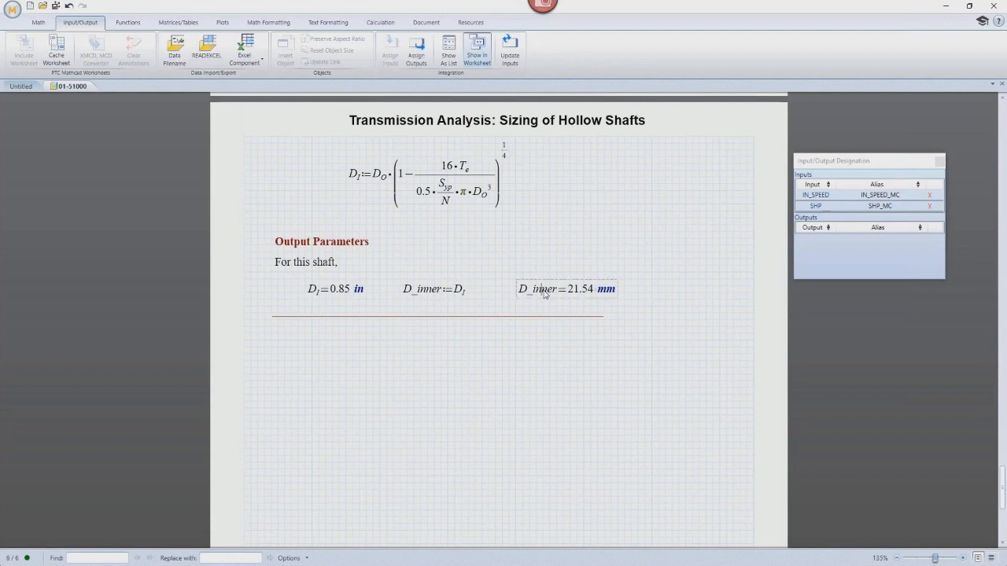
{"action": "left_click", "coordinate": [425, 63]}
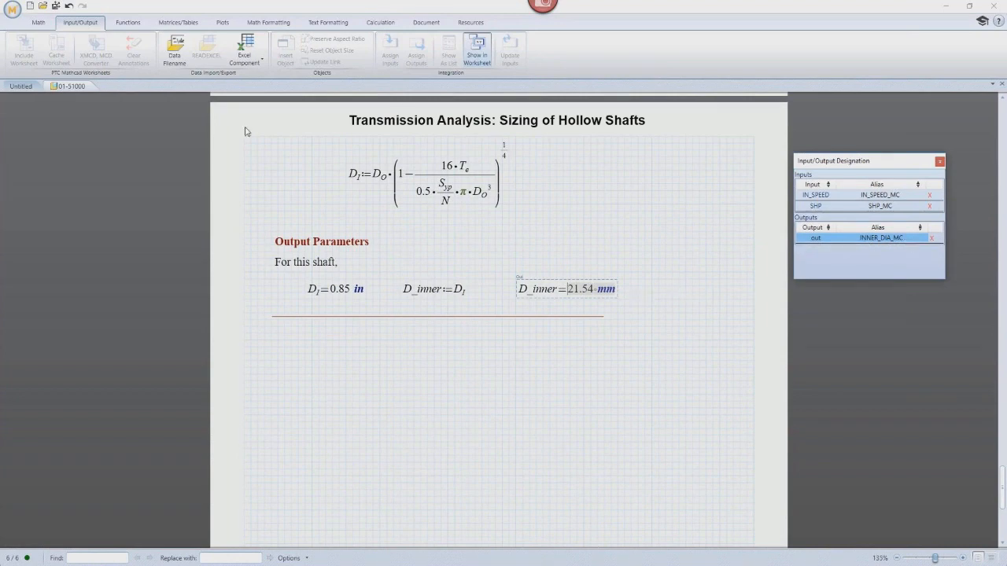
{"action": "left_click", "coordinate": [56, 8]}
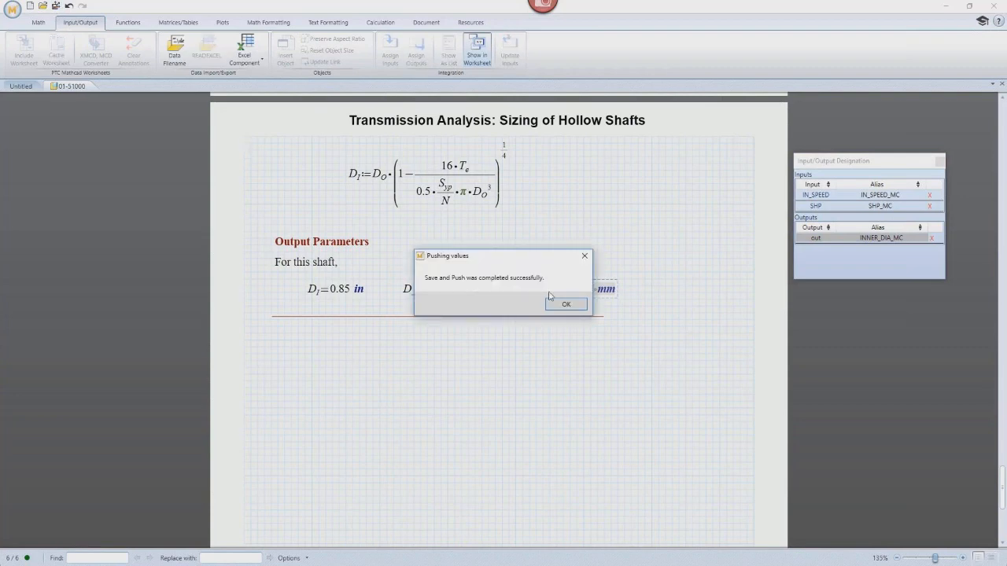
{"action": "left_click", "coordinate": [565, 306]}
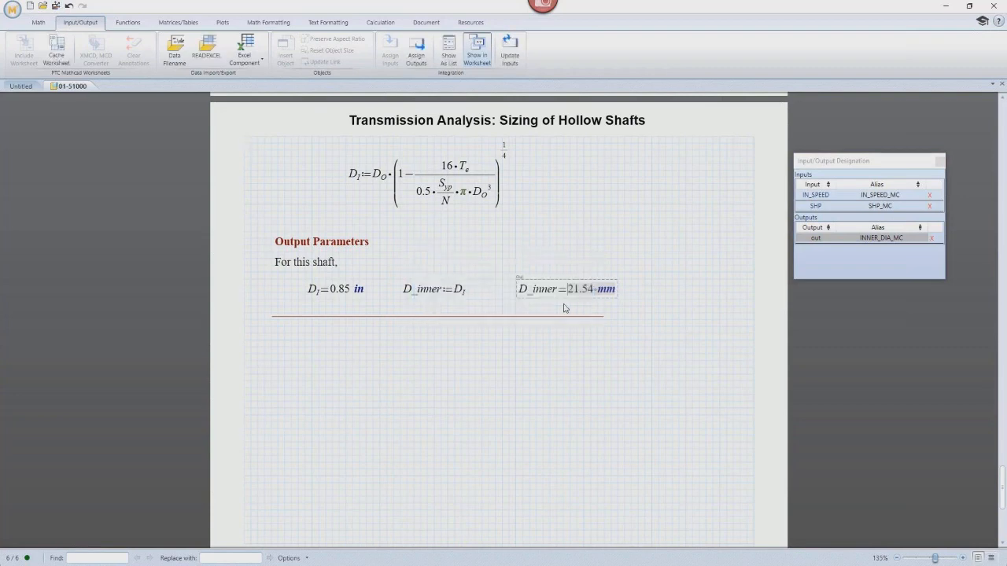
{"action": "left_click", "coordinate": [947, 7]}
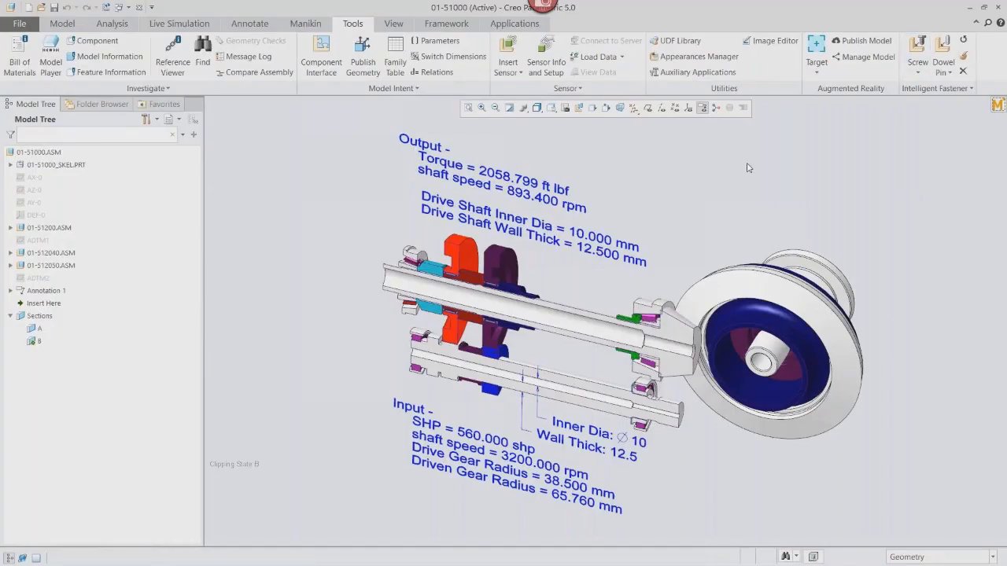
Add the relation INNER_DIA=INNER_DIA_MC:MATHCAD under the returned-data comment, verify the relations, and close the dialog.
{"action": "left_click", "coordinate": [426, 72]}
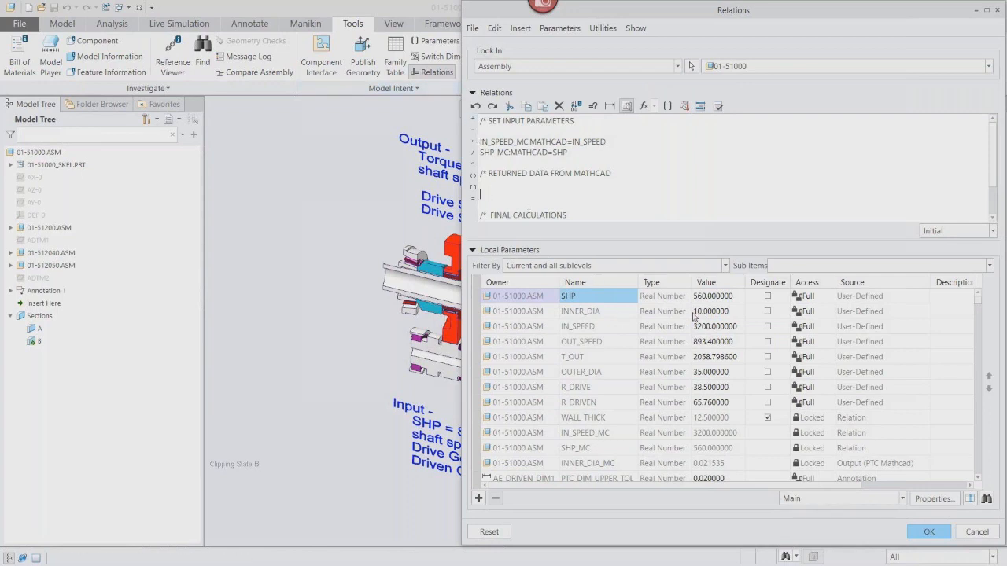
{"action": "left_click", "coordinate": [600, 313]}
{"action": "right_click", "coordinate": [600, 313]}
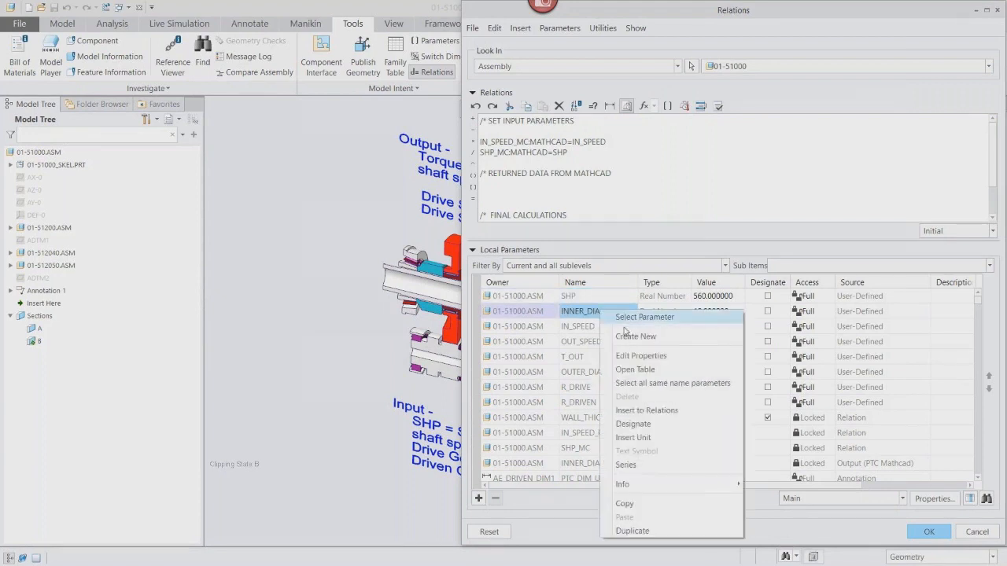
{"action": "left_click", "coordinate": [643, 410]}
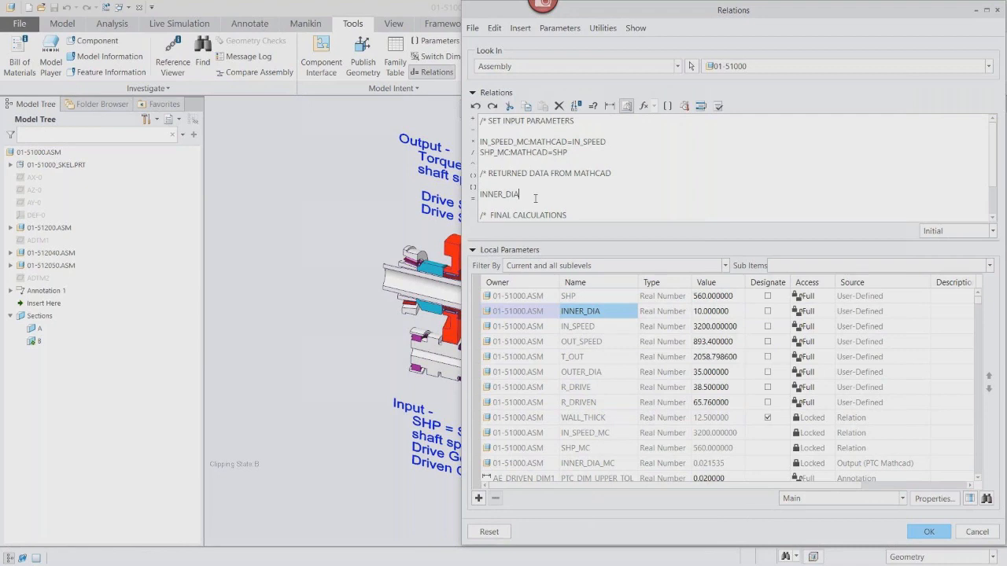
{"action": "type", "text": "="}
{"action": "left_click", "coordinate": [599, 464]}
{"action": "right_click", "coordinate": [600, 464]}
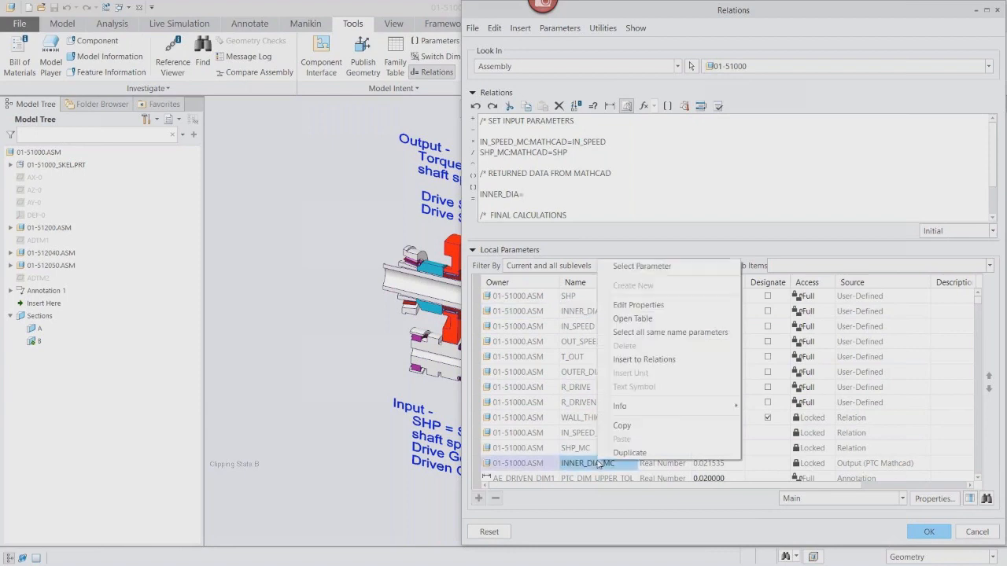
{"action": "left_click", "coordinate": [633, 360]}
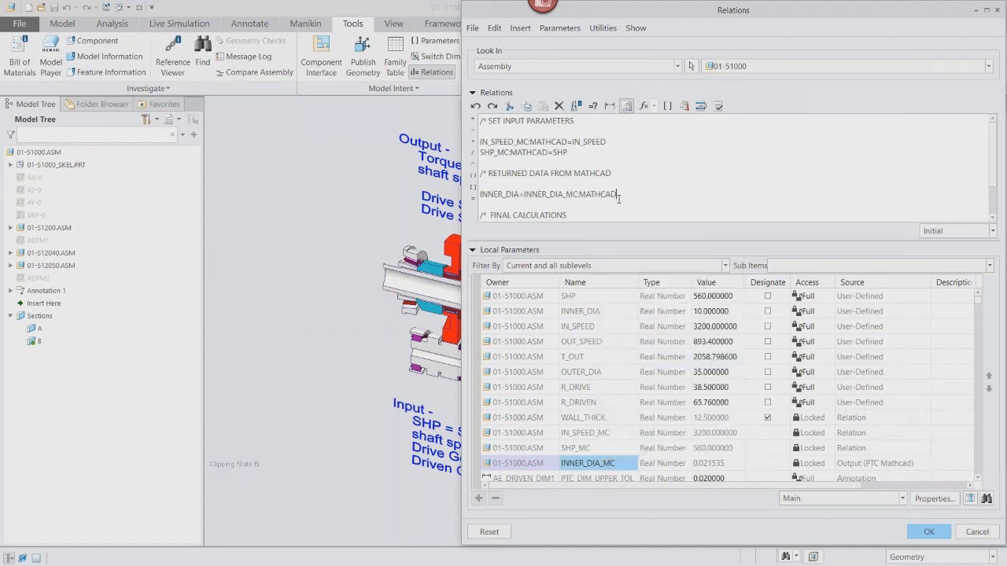
{"action": "left_click", "coordinate": [719, 108]}
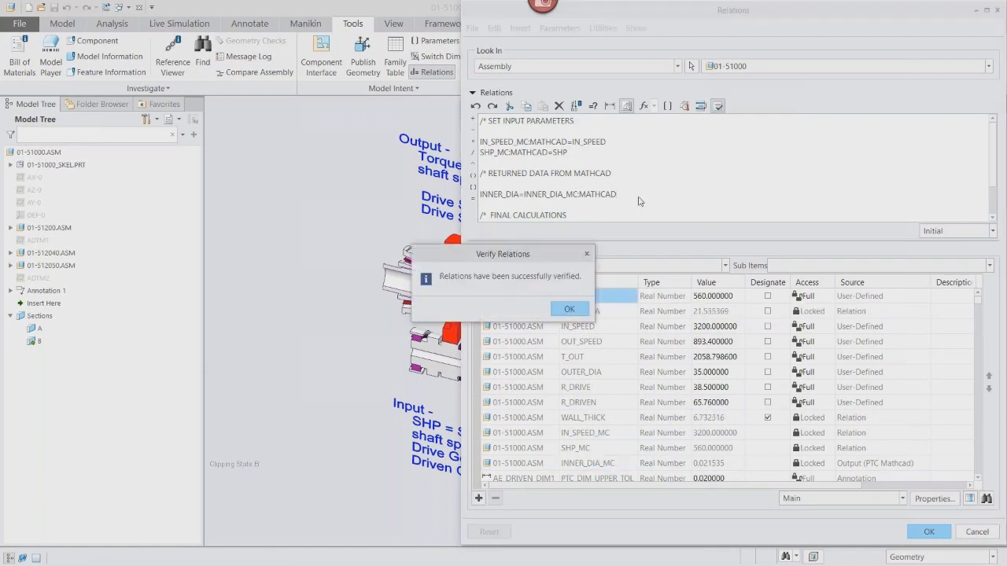
{"action": "left_click", "coordinate": [570, 310]}
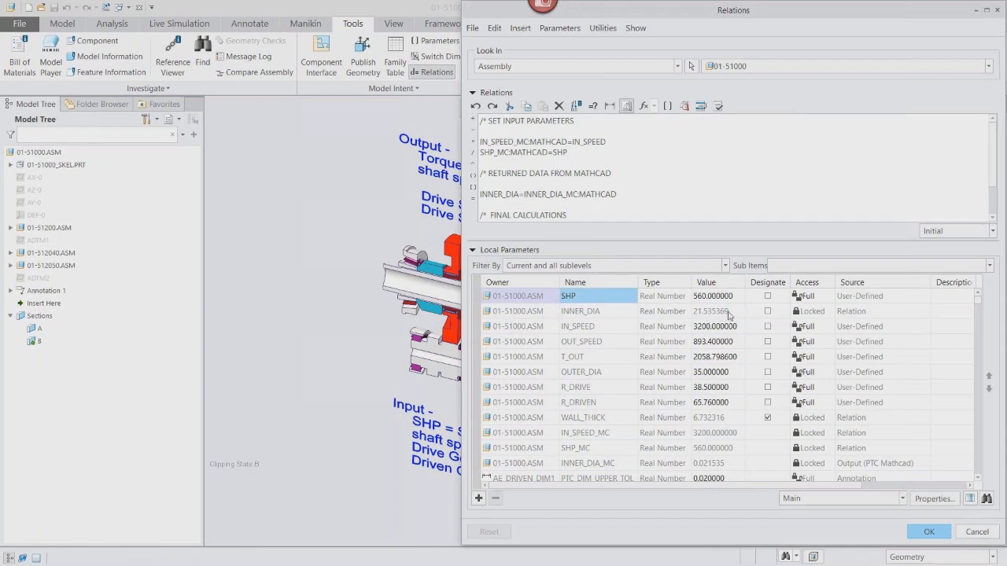
{"action": "left_click", "coordinate": [931, 532]}
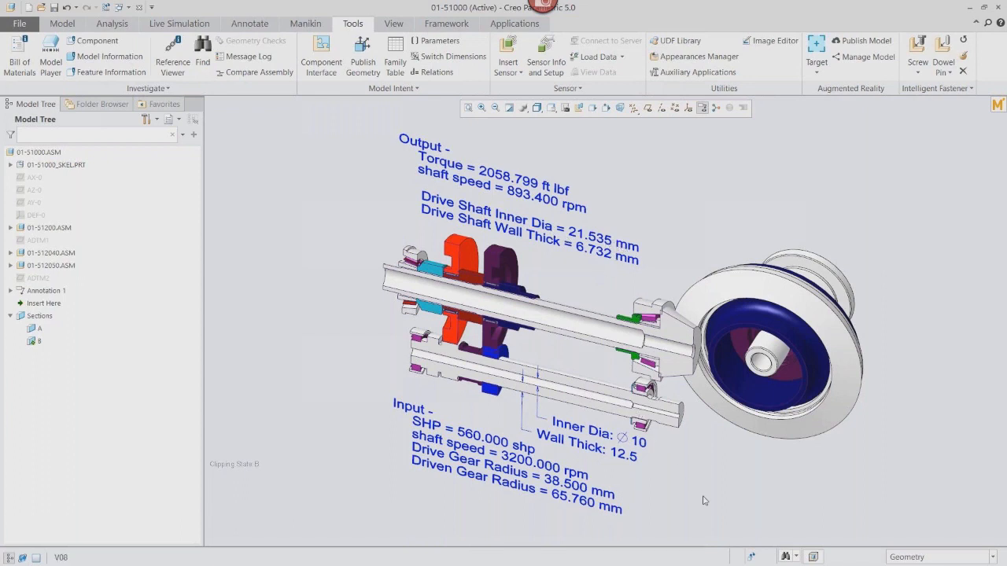
Regenerate the assembly to apply the Mathcad-driven inner diameter and restore the standard view.
{"action": "scroll", "coordinate": [704, 500], "scroll_direction": "down", "scroll_amount": 4}
{"action": "scroll", "coordinate": [704, 500], "scroll_direction": "down", "scroll_amount": 1}
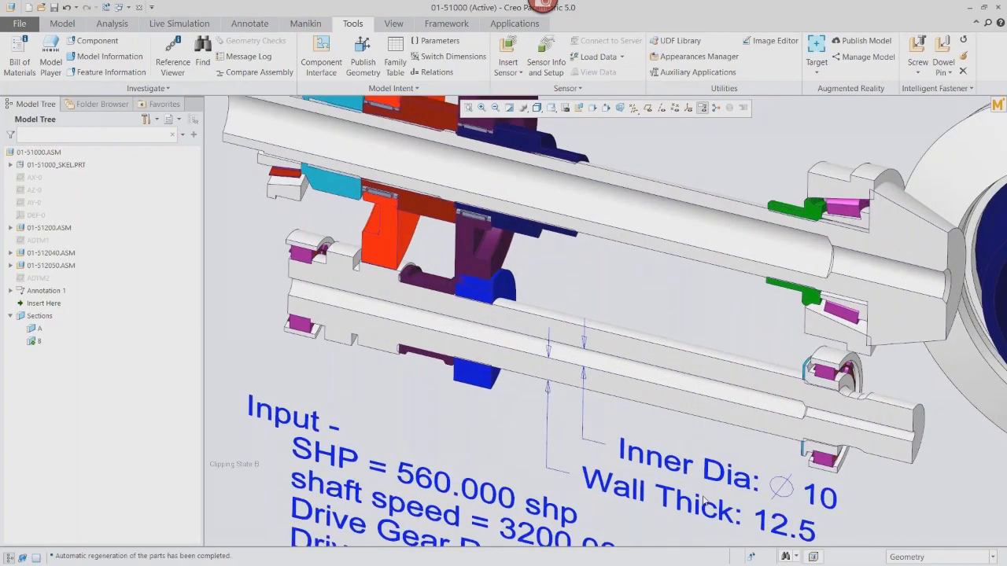
{"action": "left_click", "coordinate": [751, 557]}
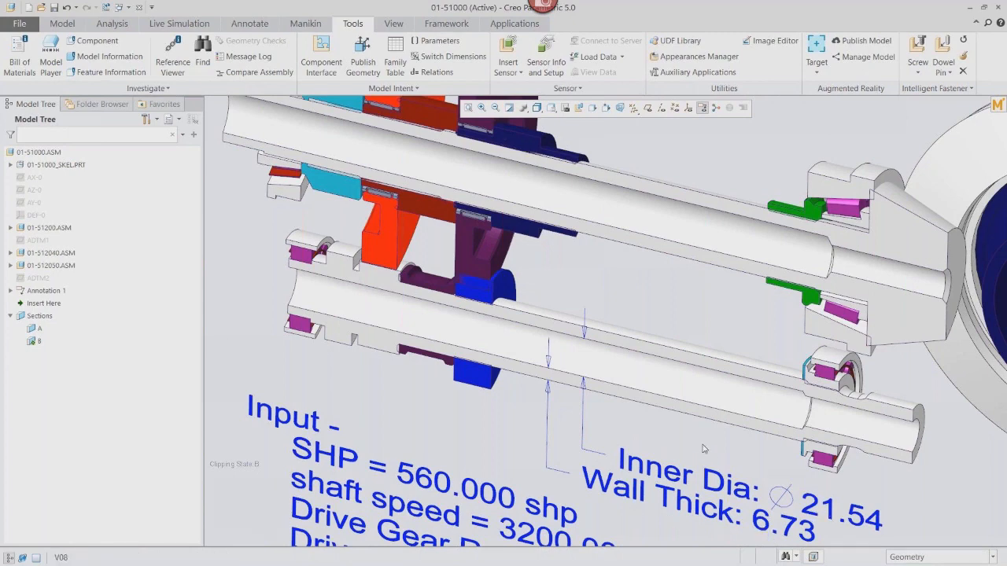
{"action": "key", "text": "ctrl+d"}
{"action": "key", "text": "ctrl+g"}
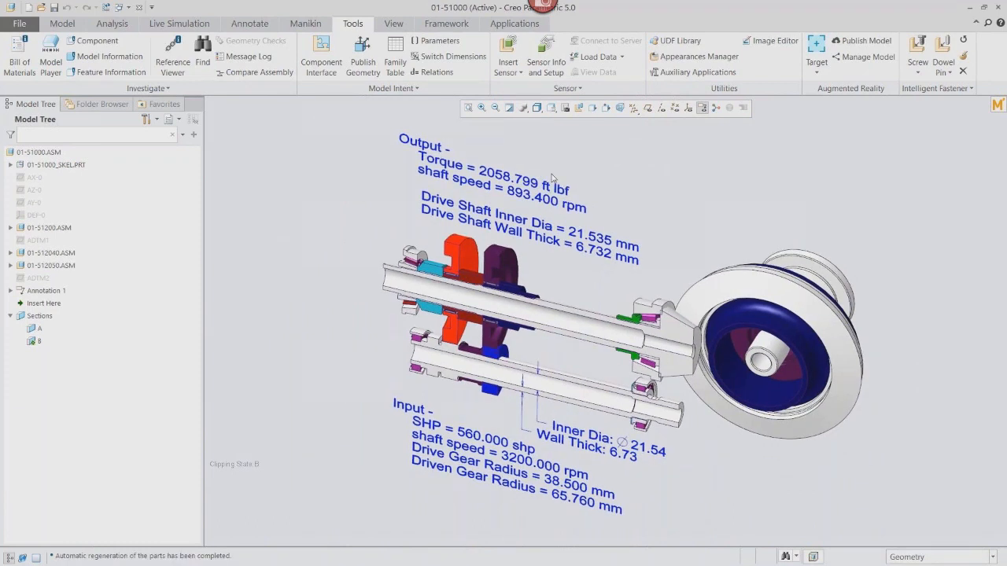
Set the assembly parameters IN_SPEED to 3800 and SHP to 600.
{"action": "left_click", "coordinate": [425, 43]}
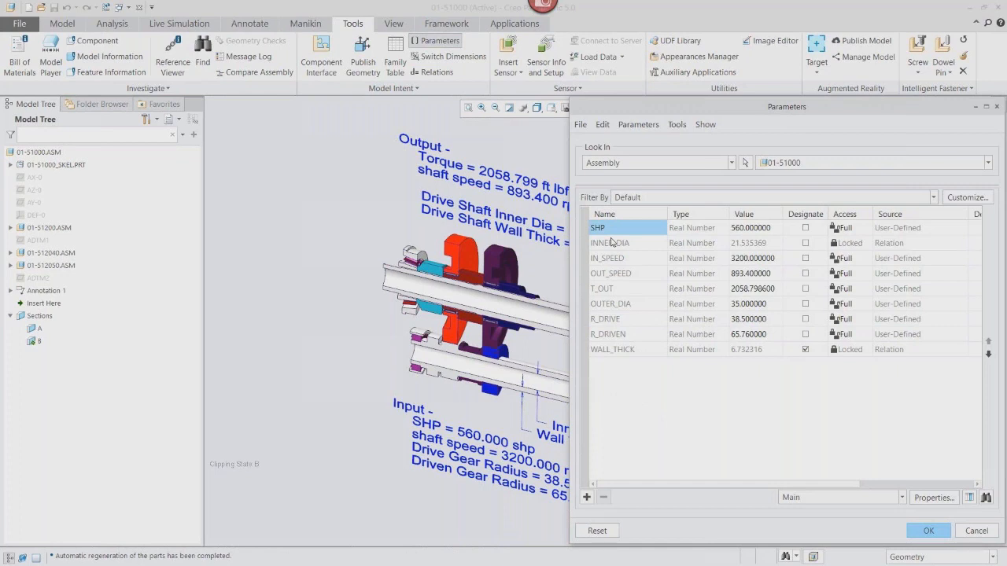
{"action": "left_click", "coordinate": [760, 264]}
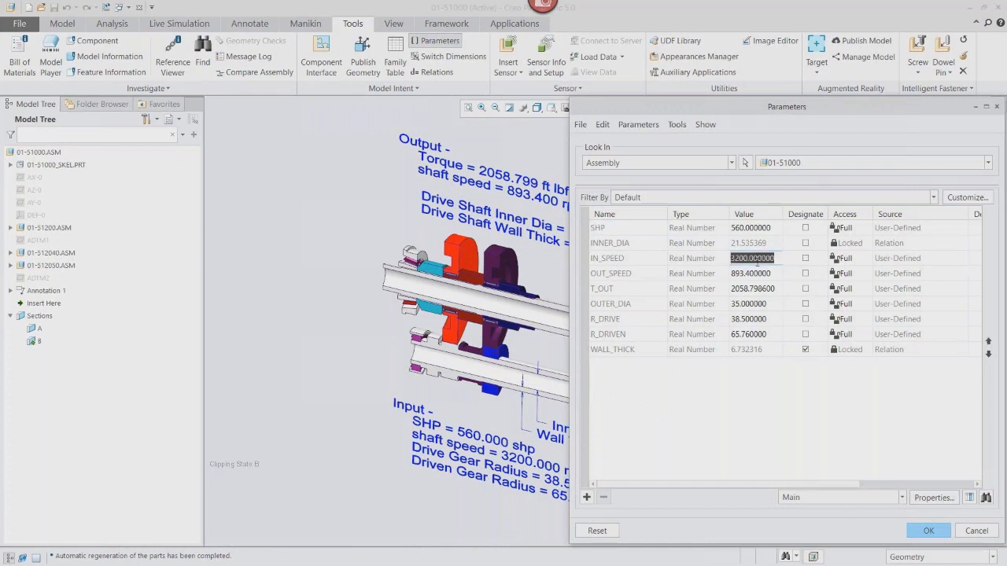
{"action": "type", "text": "3800"}
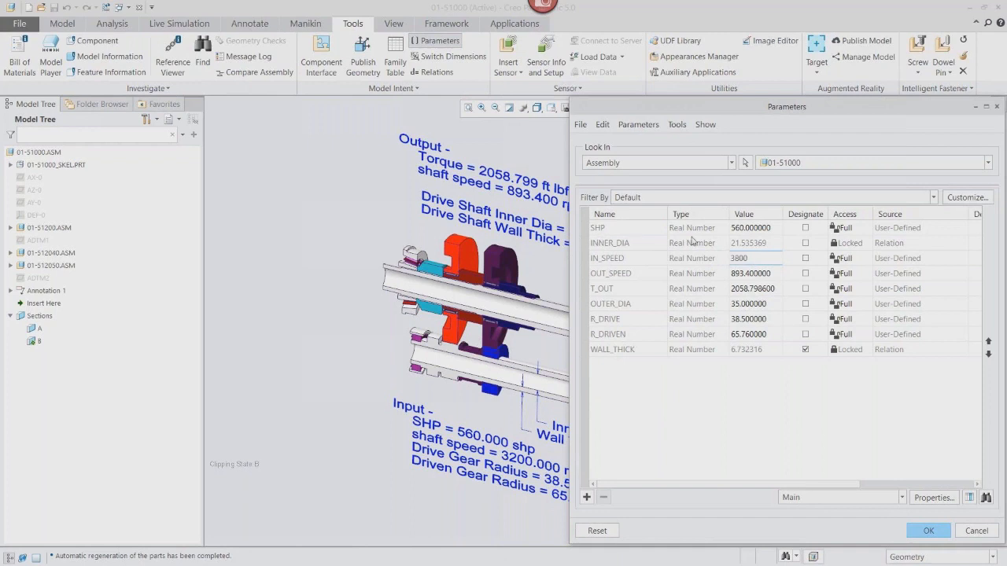
{"action": "left_click", "coordinate": [759, 230]}
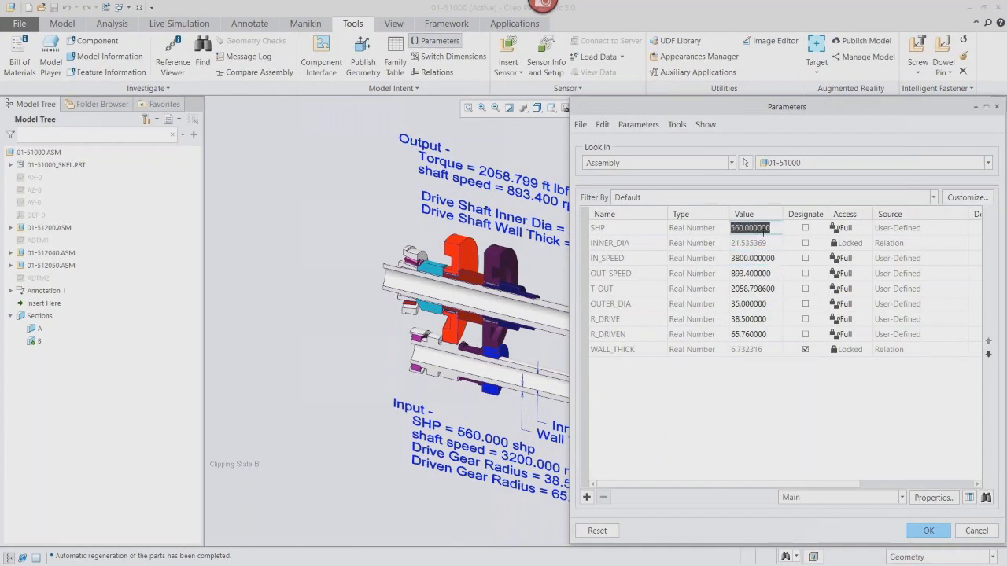
{"action": "type", "text": "600"}
{"action": "key", "text": "Return"}
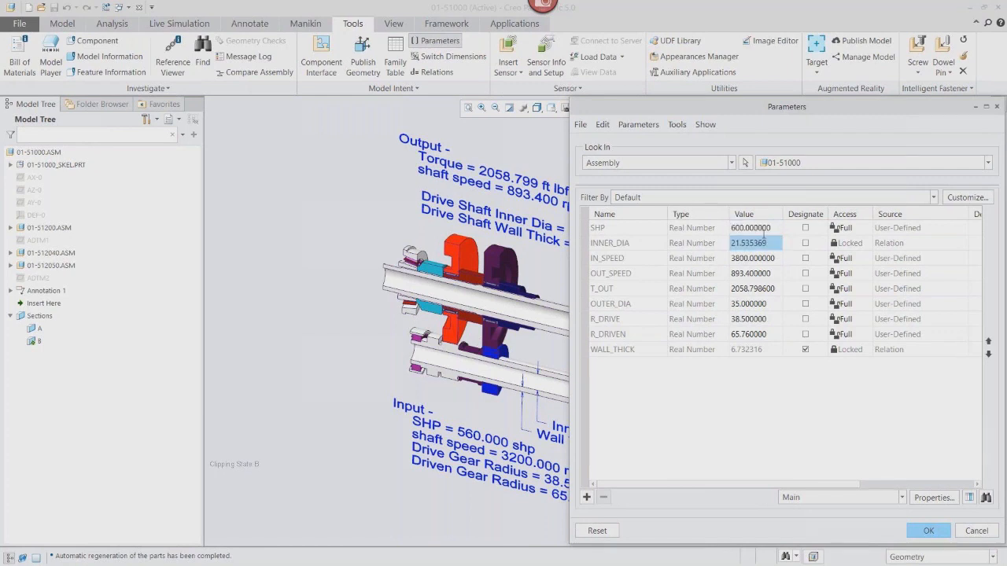
{"action": "left_click", "coordinate": [929, 531]}
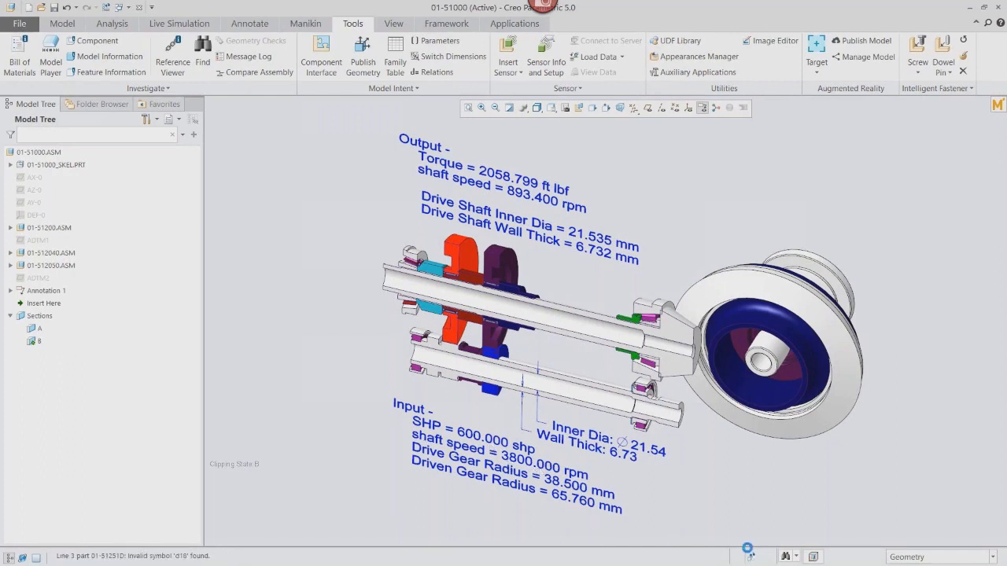
Open the embedded worksheet and inspect its input values and the D_inner output.
{"action": "left_click", "coordinate": [996, 109]}
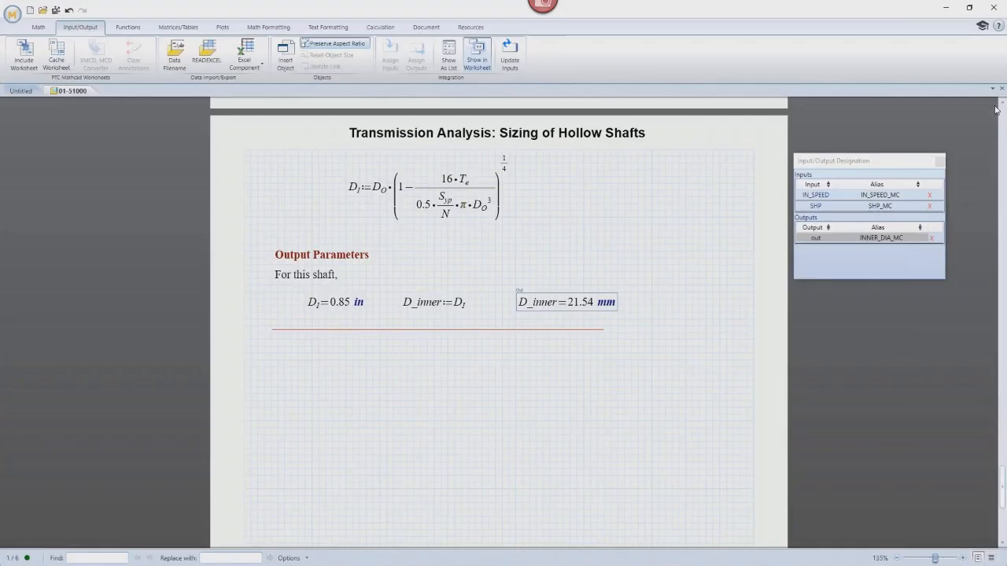
{"action": "left_click", "coordinate": [881, 195]}
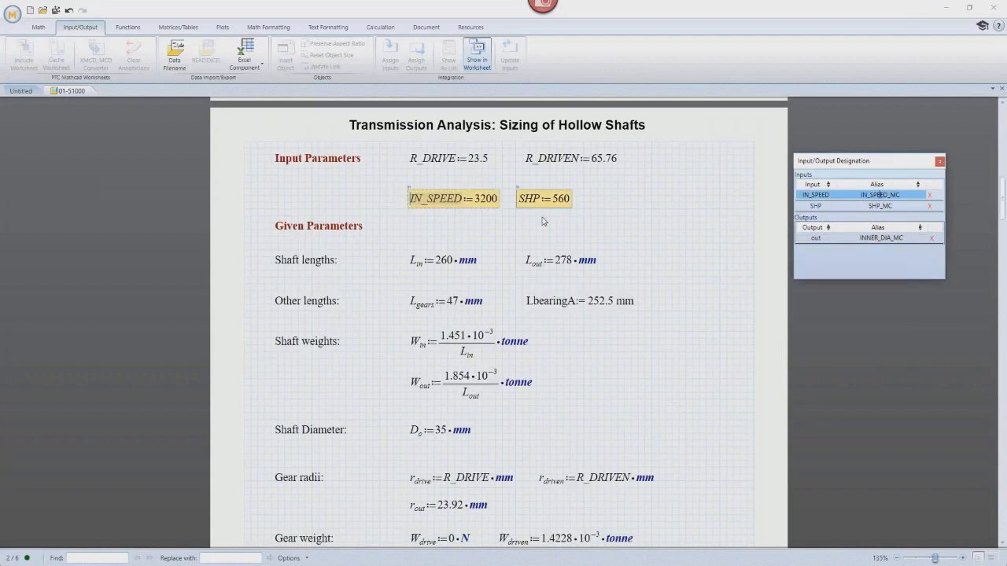
{"action": "left_click", "coordinate": [603, 198]}
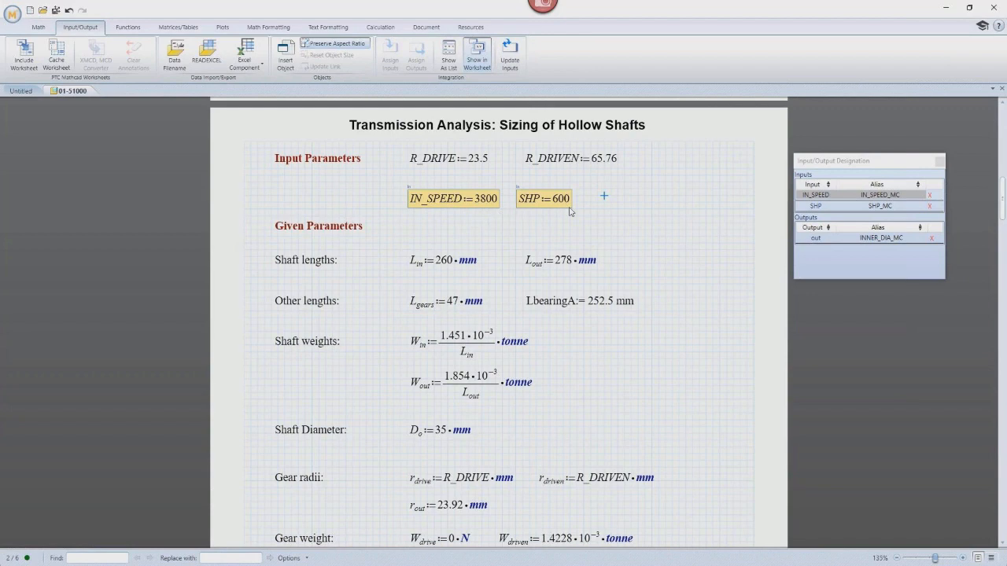
{"action": "left_click", "coordinate": [880, 236]}
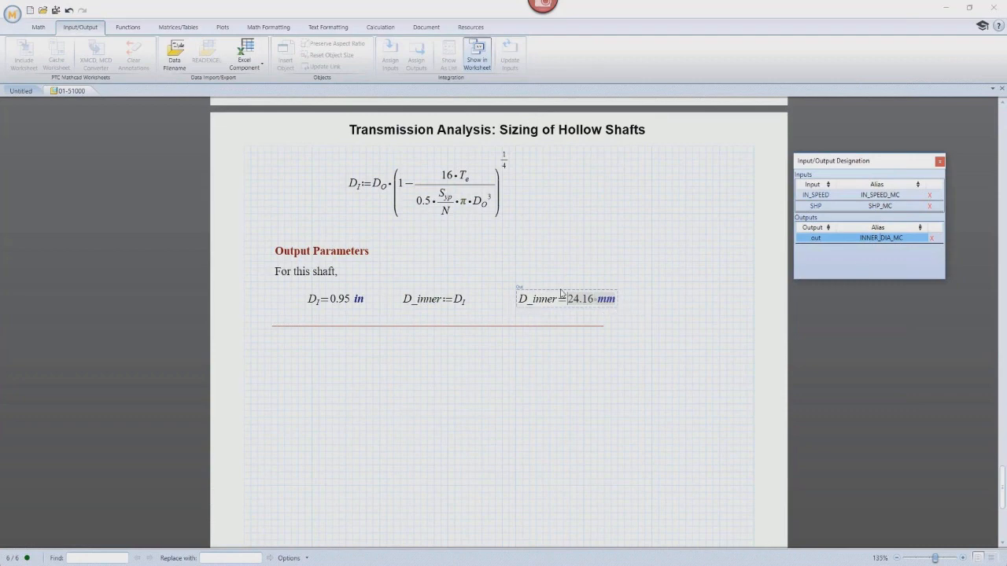
Save the Mathcad worksheet and push its output values to the Creo assembly, then return to Creo.
{"action": "left_click", "coordinate": [55, 11]}
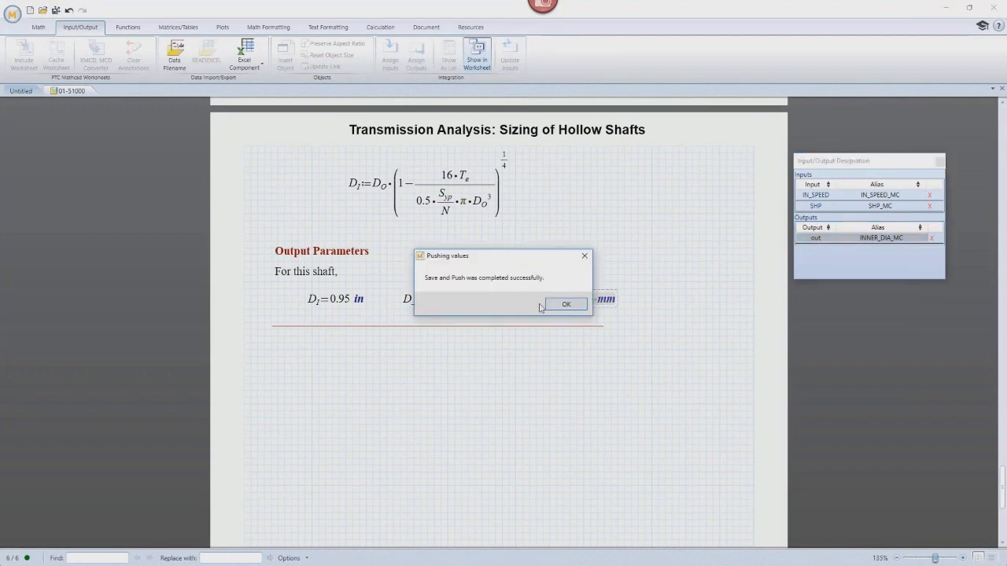
{"action": "left_click", "coordinate": [567, 306]}
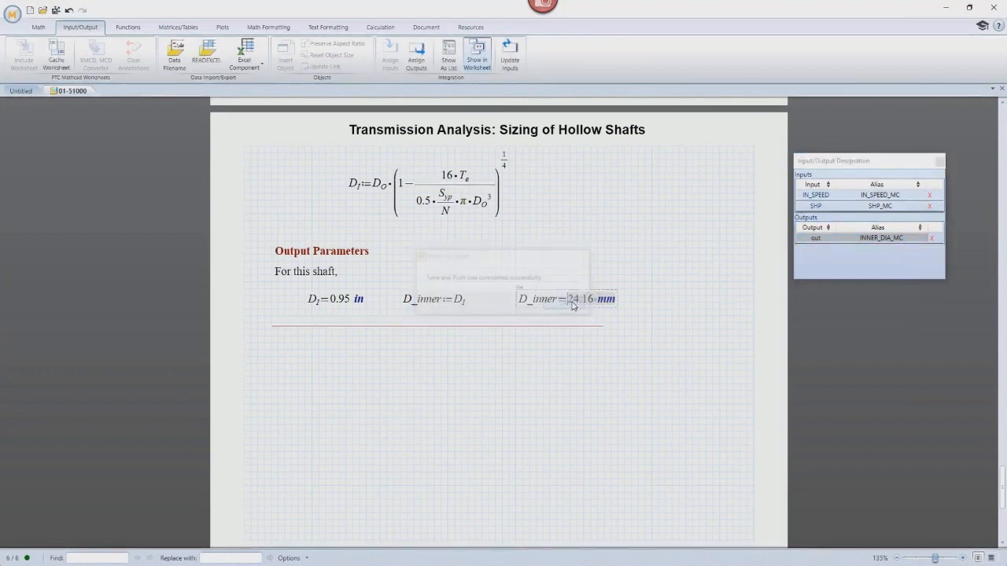
{"action": "left_click", "coordinate": [943, 9]}
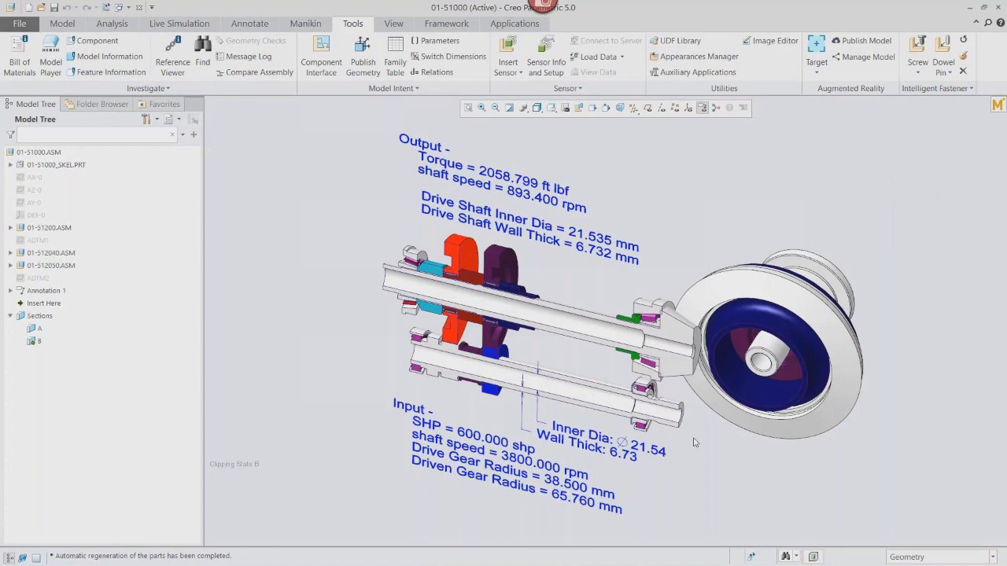
Regenerate the assembly to apply the pushed inner diameter and restore the standard view.
{"action": "key", "text": "8"}
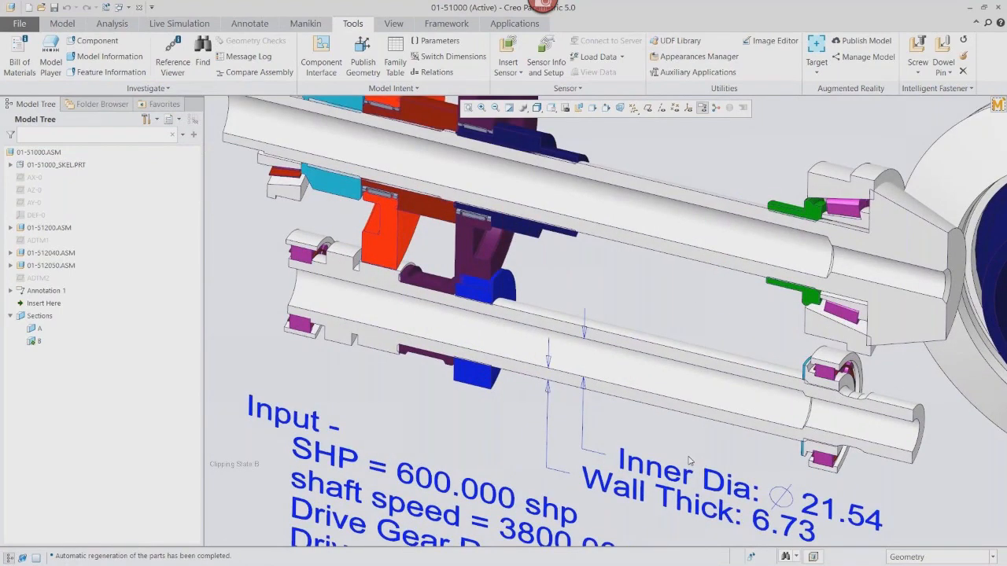
{"action": "left_click", "coordinate": [753, 558]}
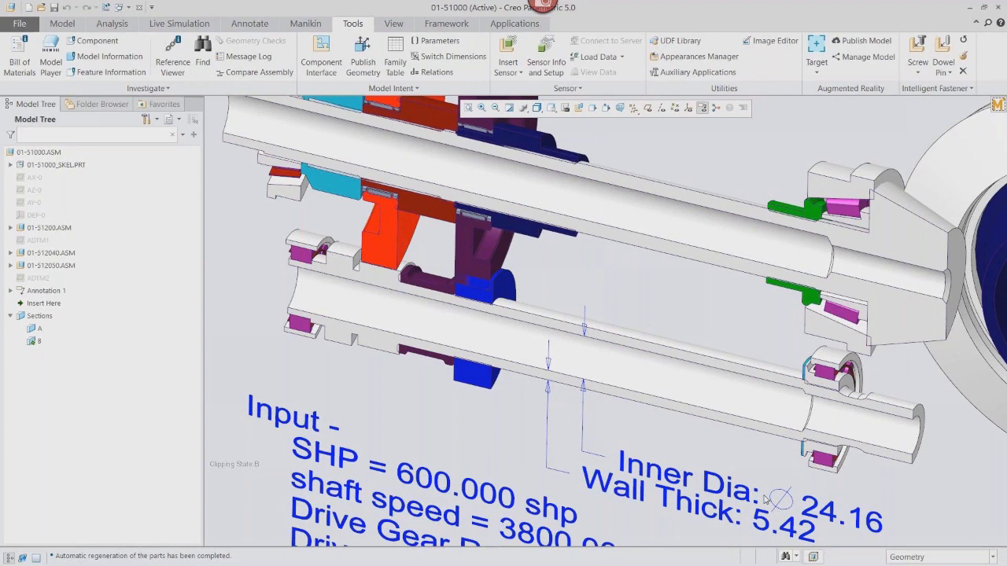
{"action": "key", "text": "ctrl+d"}
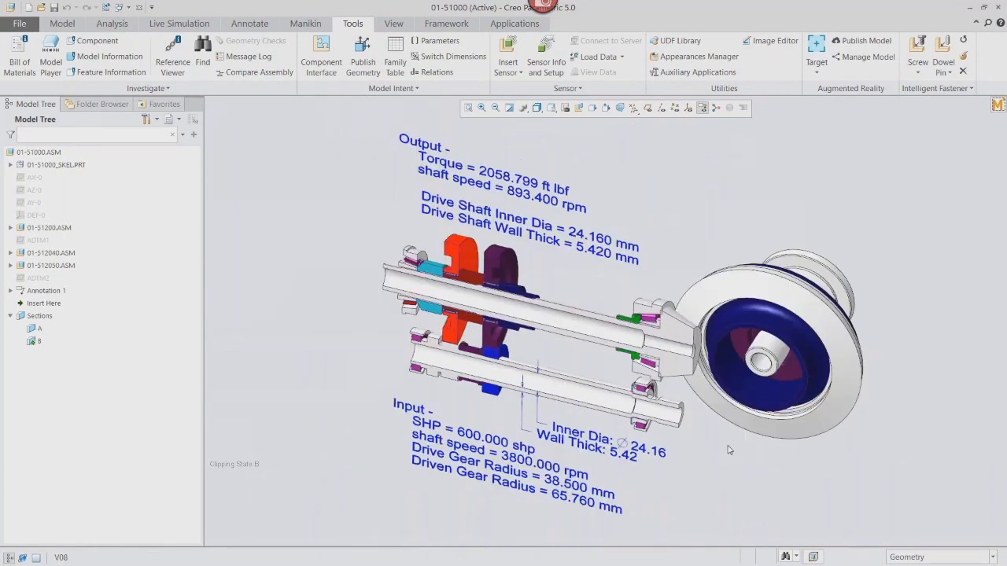
Switch the selection filter to Annotation and edit the input note's shaft speed value IN_SPEED to 5000.
{"action": "left_click", "coordinate": [909, 558]}
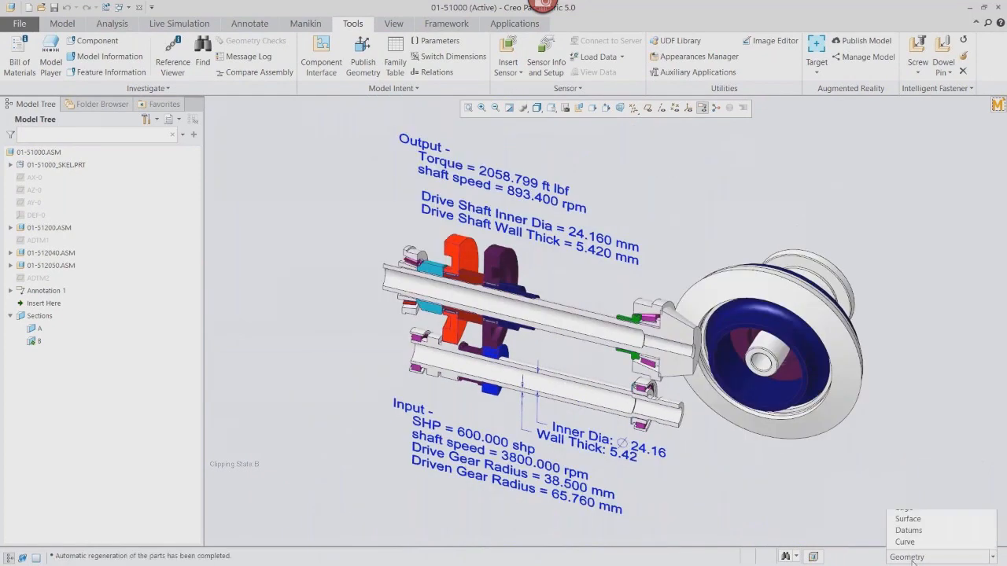
{"action": "left_click", "coordinate": [918, 498]}
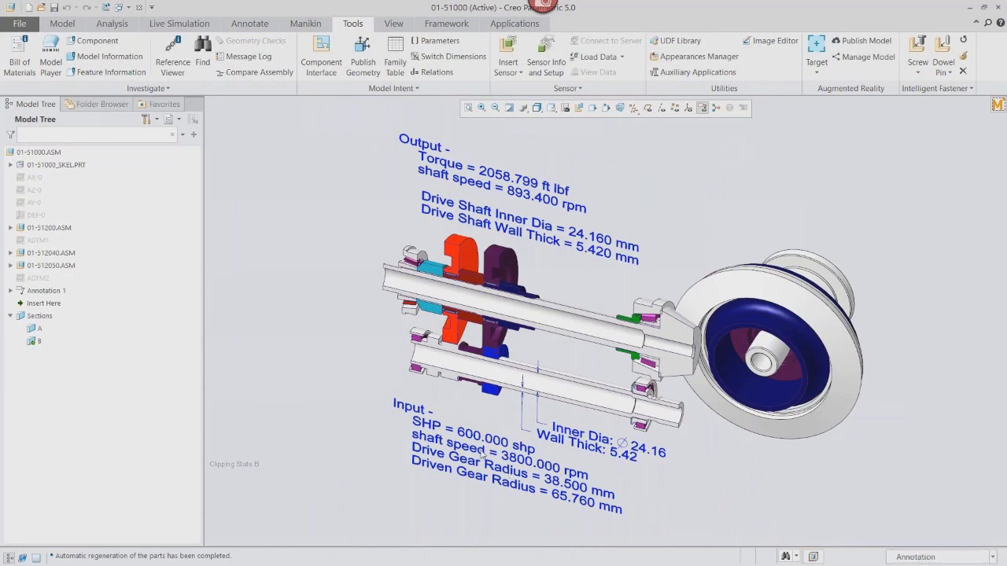
{"action": "left_click", "coordinate": [482, 455]}
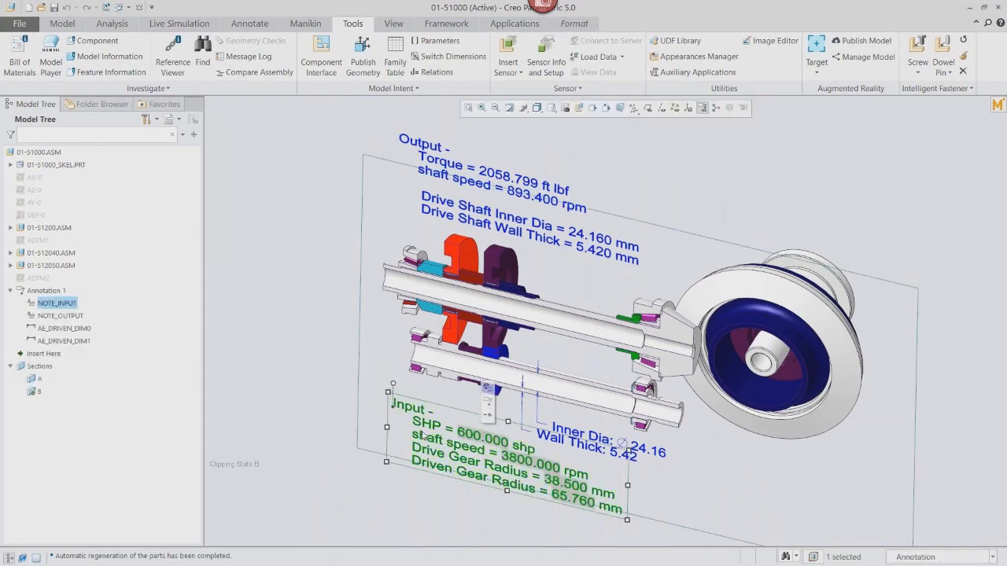
{"action": "double_click", "coordinate": [521, 464]}
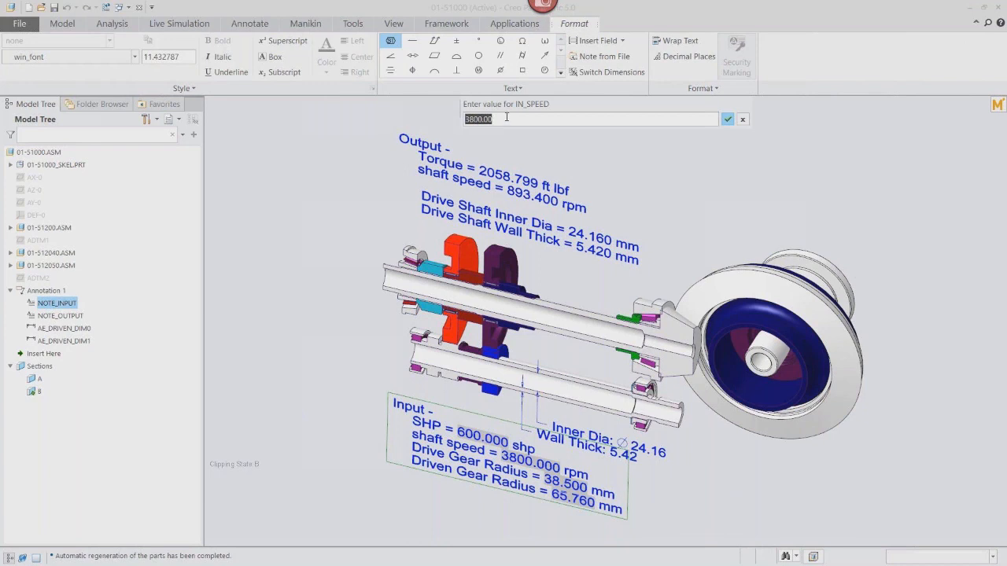
{"action": "key", "text": "BackSpace"}
{"action": "type", "text": "5000"}
{"action": "key", "text": "Return"}
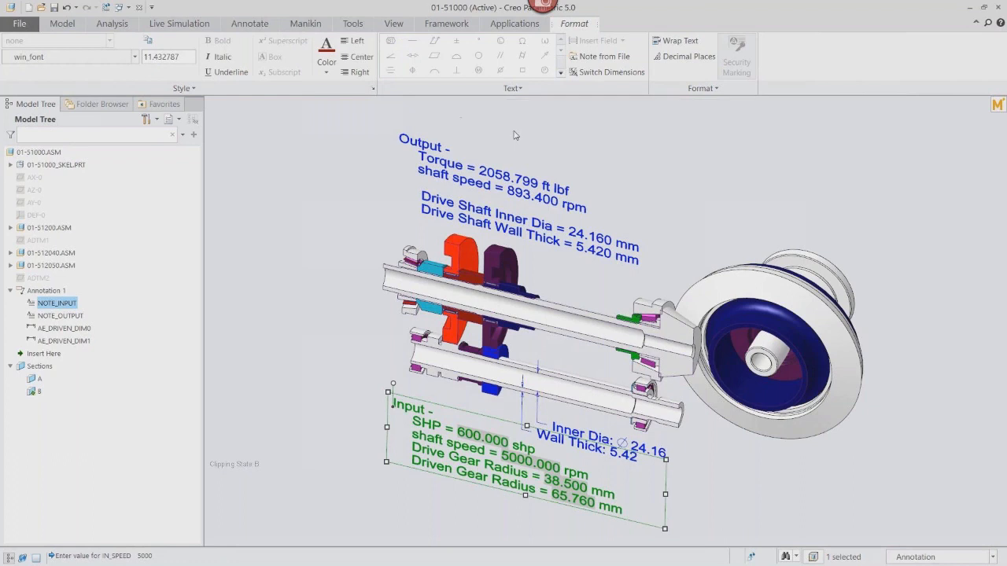
{"action": "left_click", "coordinate": [515, 135]}
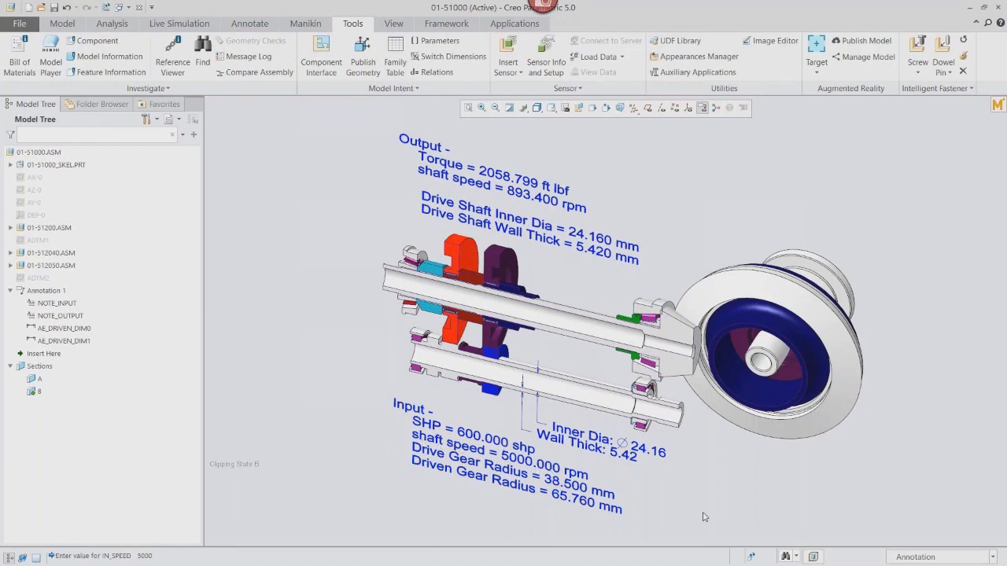
Open the embedded Mathcad worksheet and update its inputs from the changed assembly parameters.
{"action": "left_click", "coordinate": [754, 557]}
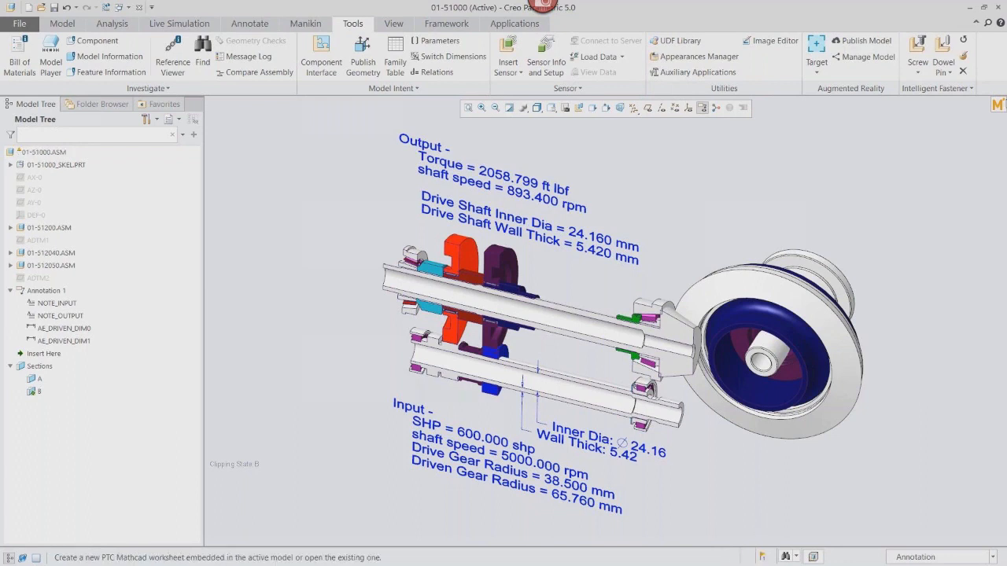
{"action": "left_click", "coordinate": [997, 106]}
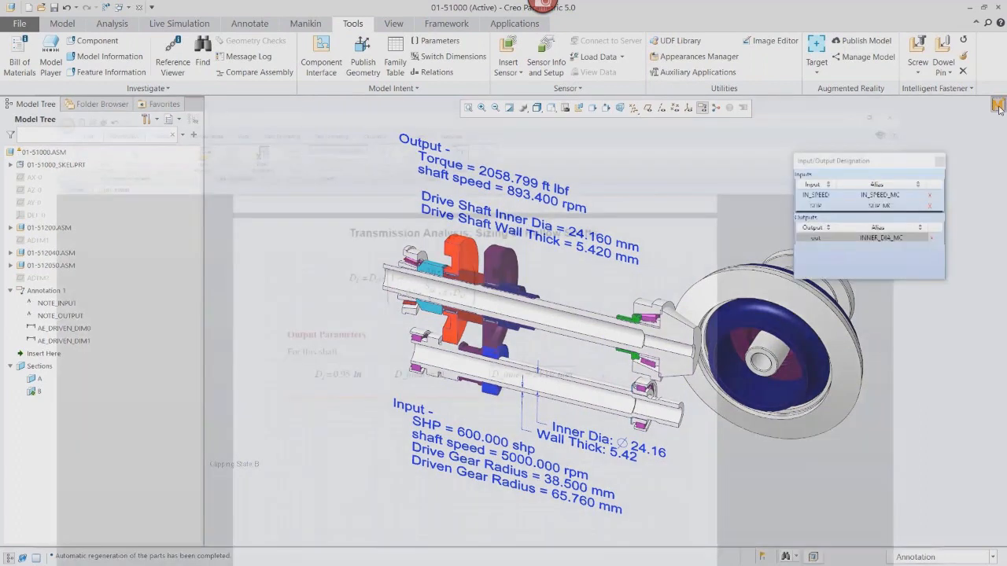
{"action": "left_click", "coordinate": [894, 193]}
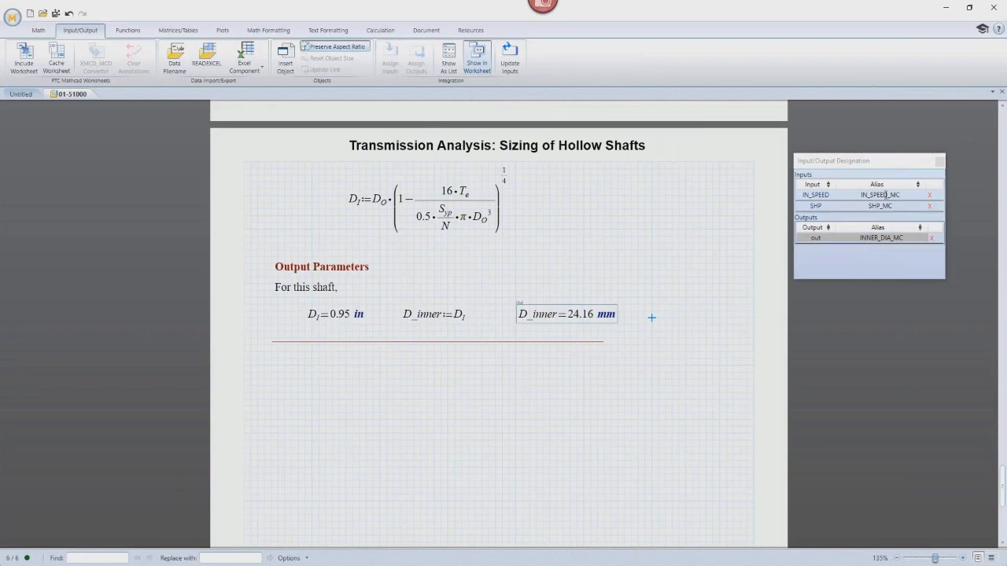
{"action": "left_click", "coordinate": [617, 186]}
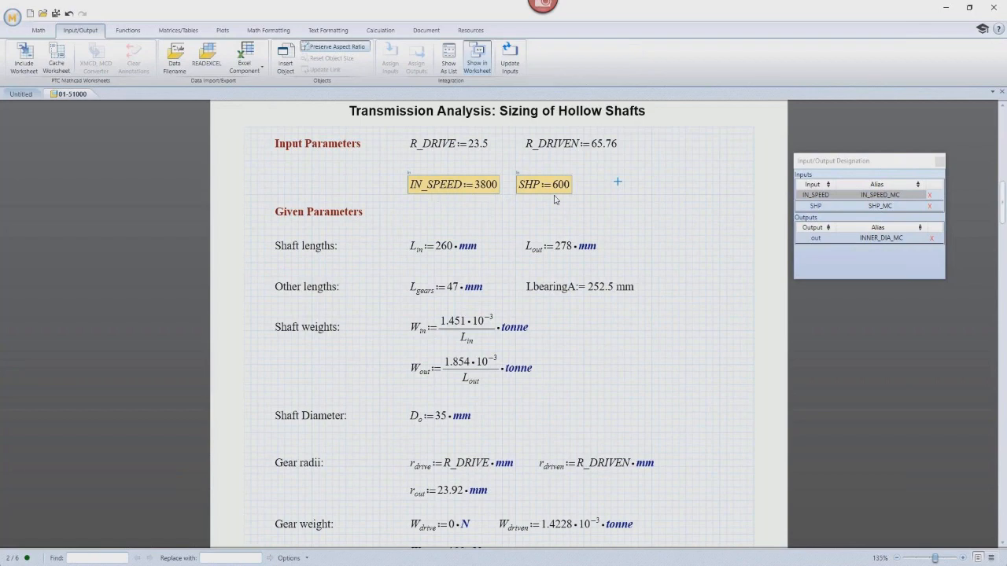
{"action": "left_click", "coordinate": [515, 60]}
{"action": "left_click", "coordinate": [882, 238]}
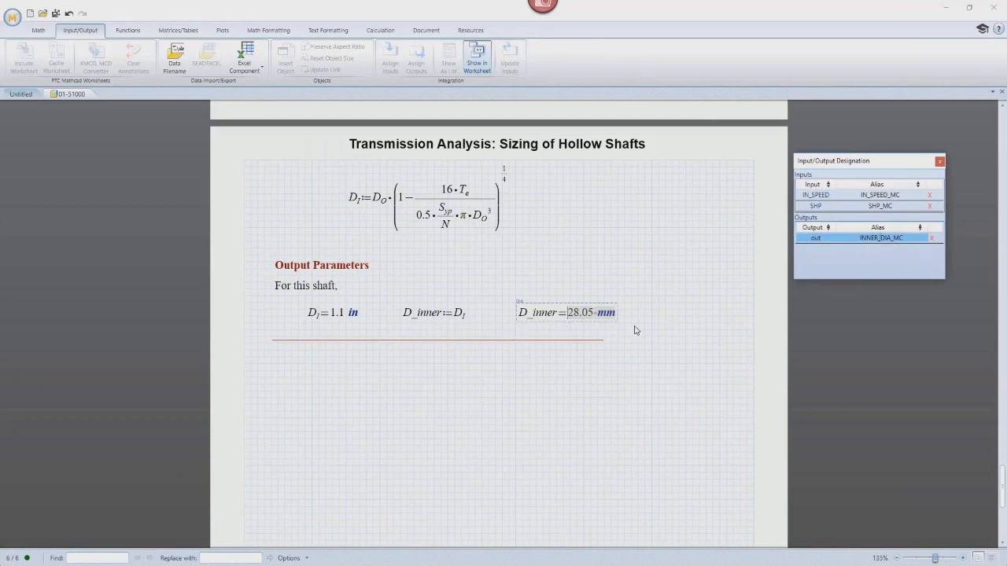
Save and push the recalculated worksheet results back to the assembly, then regenerate the assembly.
{"action": "left_click", "coordinate": [55, 14]}
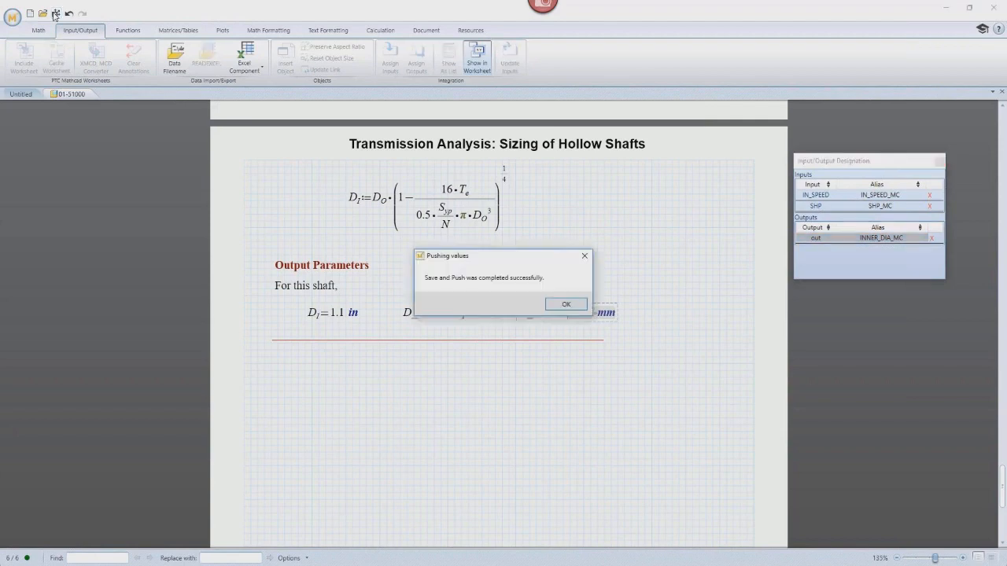
{"action": "left_click", "coordinate": [566, 304]}
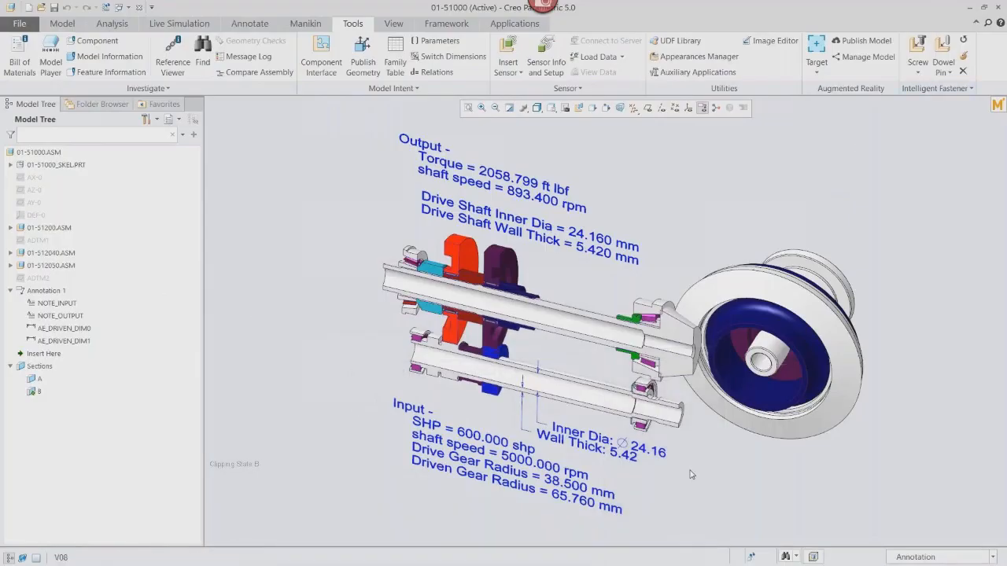
{"action": "scroll", "coordinate": [691, 475], "scroll_direction": "up", "scroll_amount": 3}
{"action": "scroll", "coordinate": [691, 474], "scroll_direction": "up", "scroll_amount": 1}
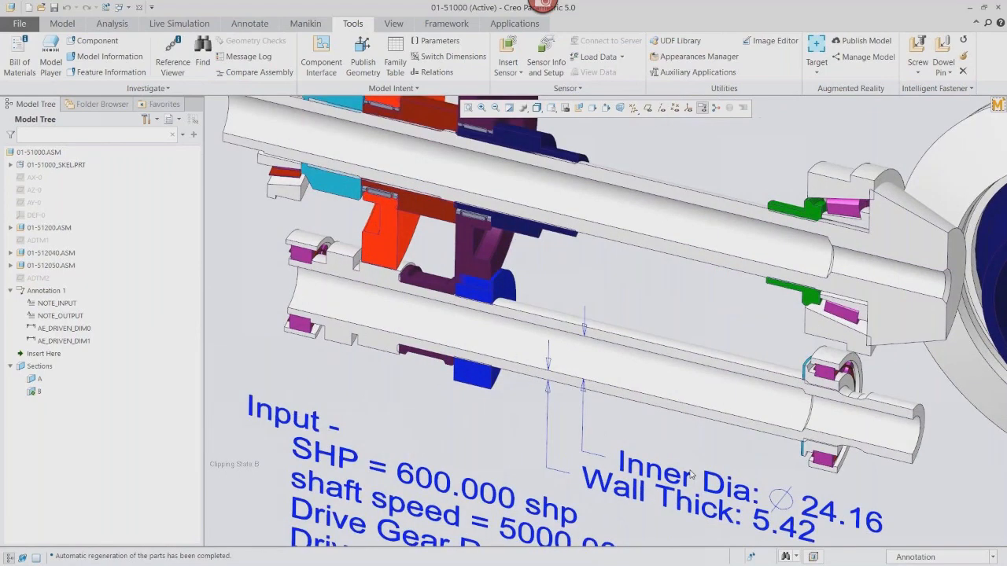
{"action": "left_click", "coordinate": [748, 557]}
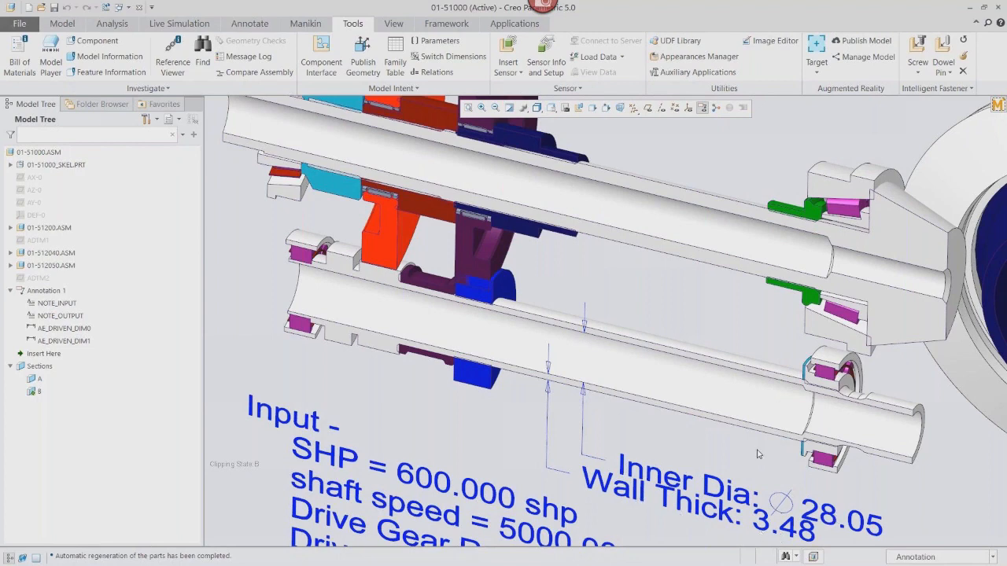
{"action": "scroll", "coordinate": [758, 454], "scroll_direction": "up", "scroll_amount": 5}
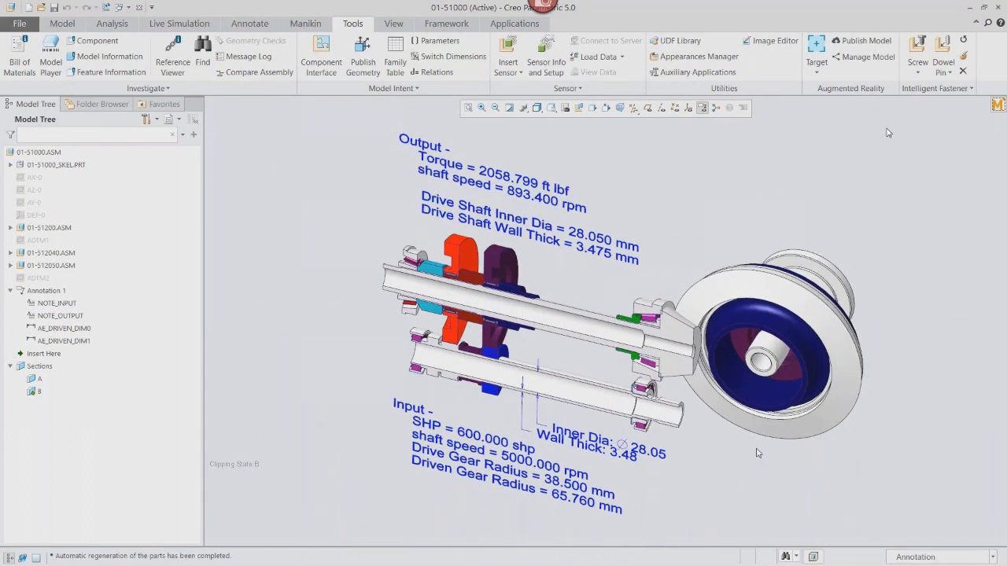
{"action": "key", "text": "Escape"}
{"action": "left_click", "coordinate": [951, 5]}
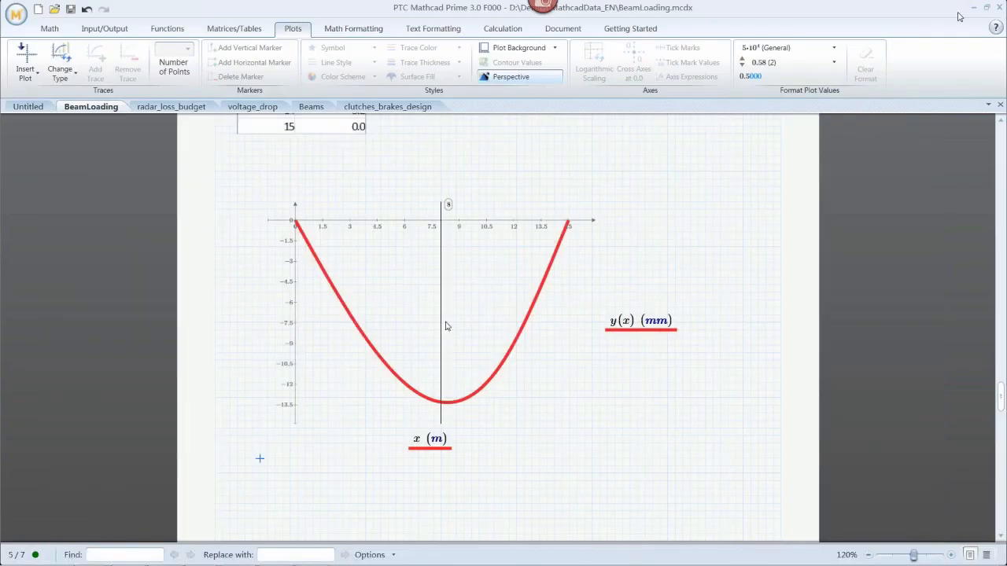
{"action": "left_click", "coordinate": [974, 8]}
{"action": "left_click", "coordinate": [746, 364]}
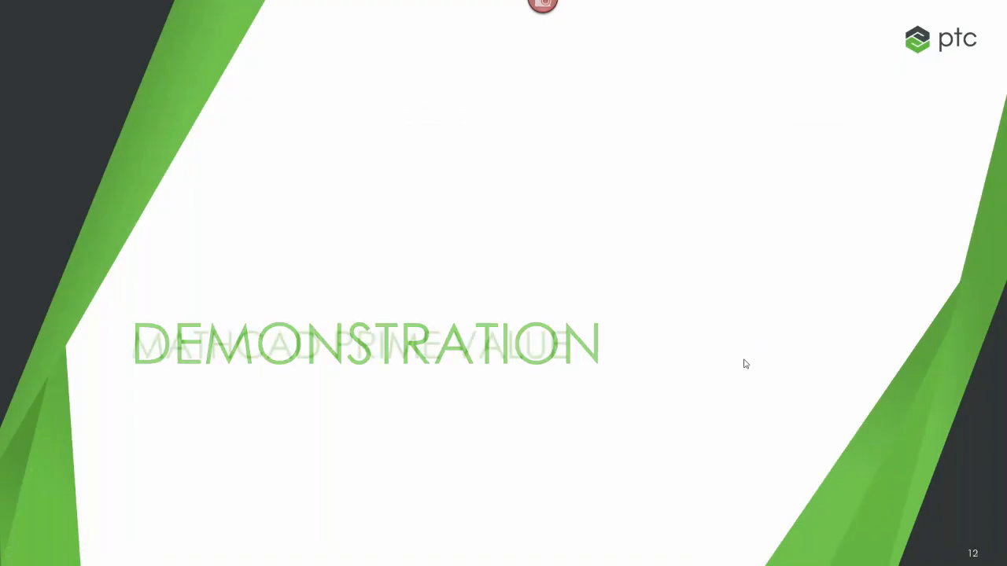
{"action": "key", "text": "Right"}
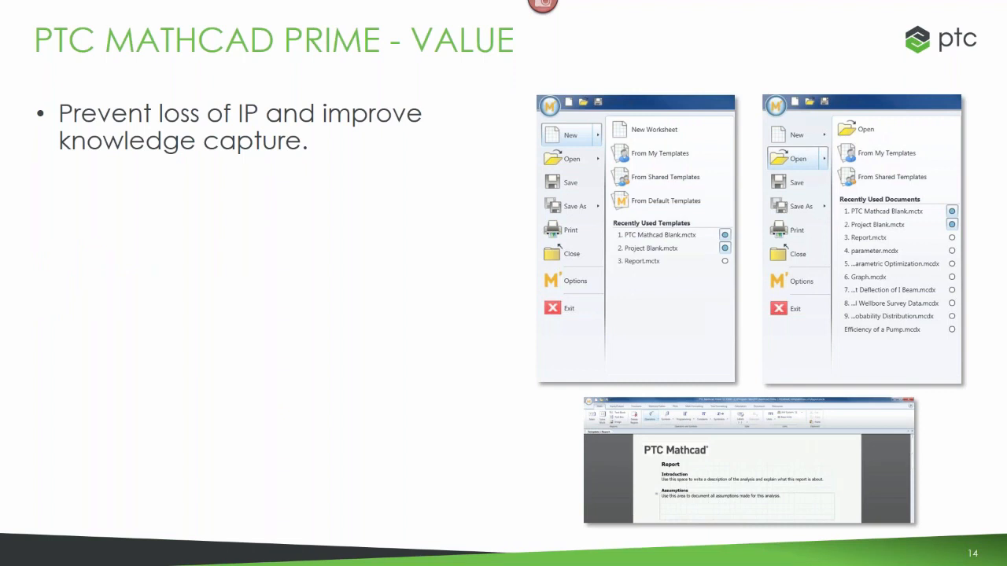
{"action": "left_click", "coordinate": [460, 497]}
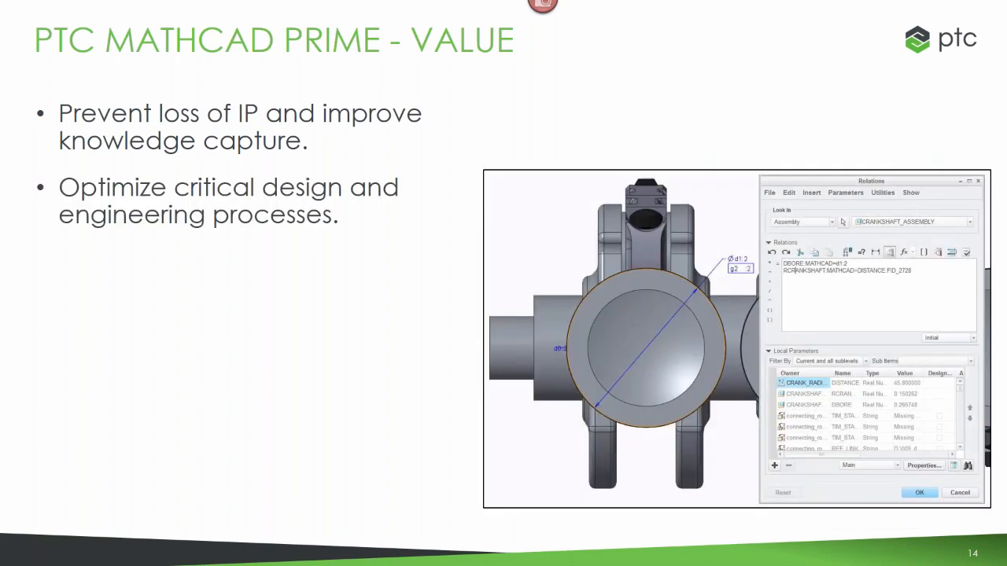